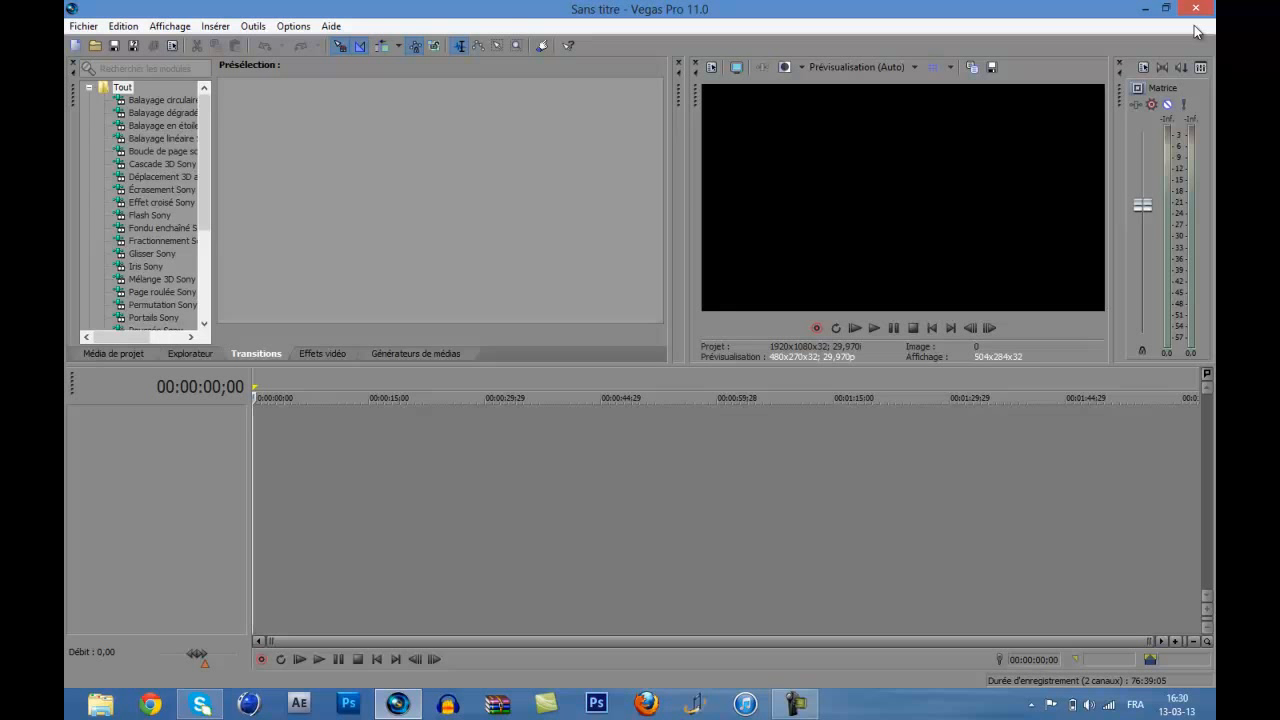
{"action": "mouse_move", "coordinate": [1278, 1]}
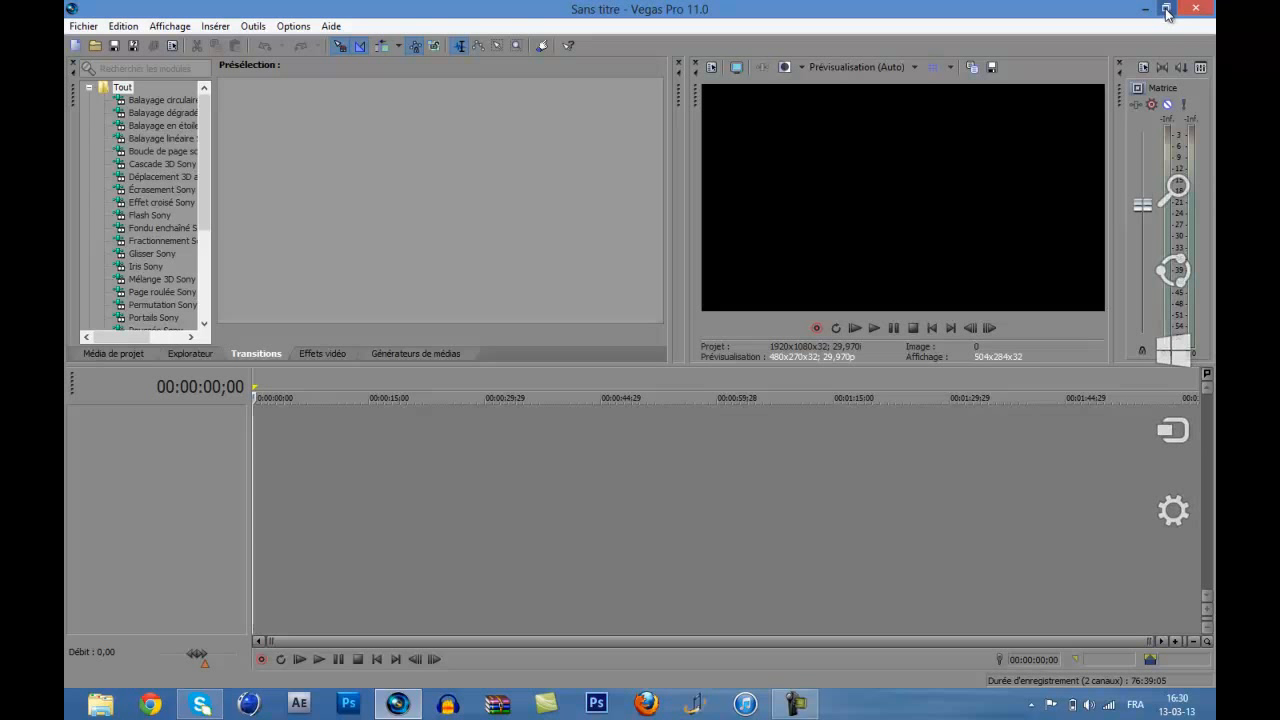
{"action": "left_click", "coordinate": [1165, 9]}
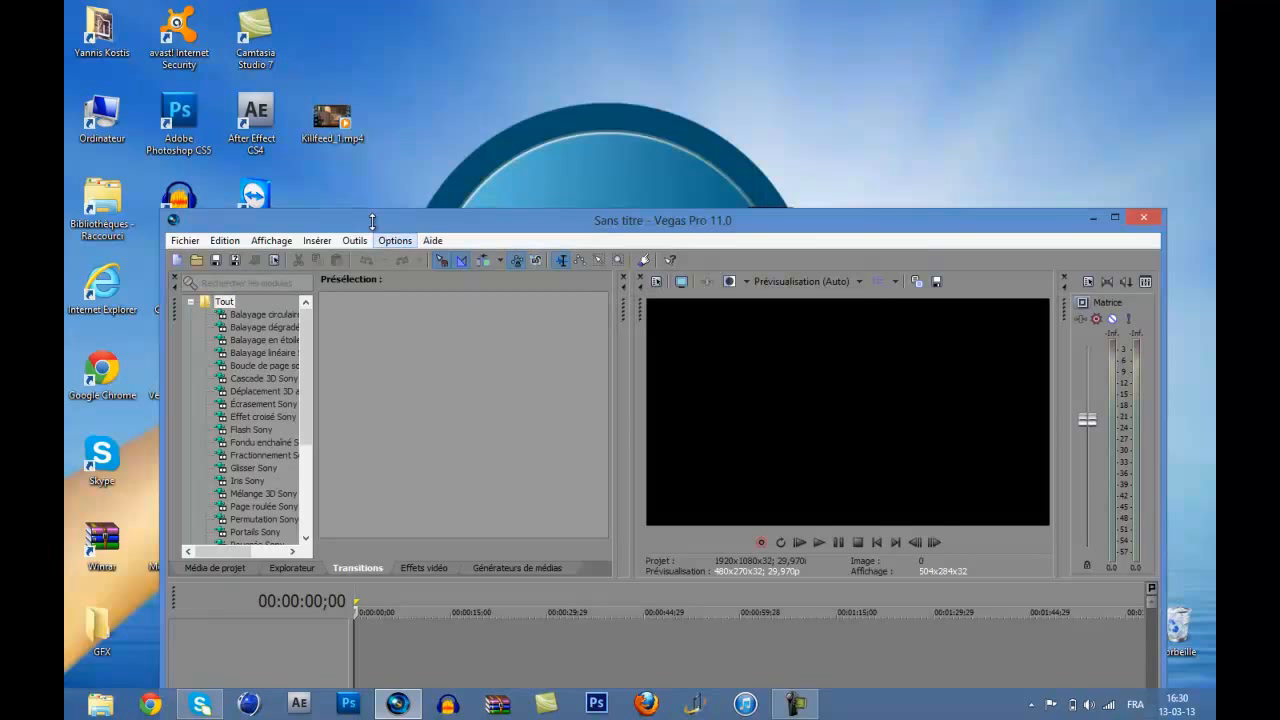
{"action": "left_click", "coordinate": [1116, 218]}
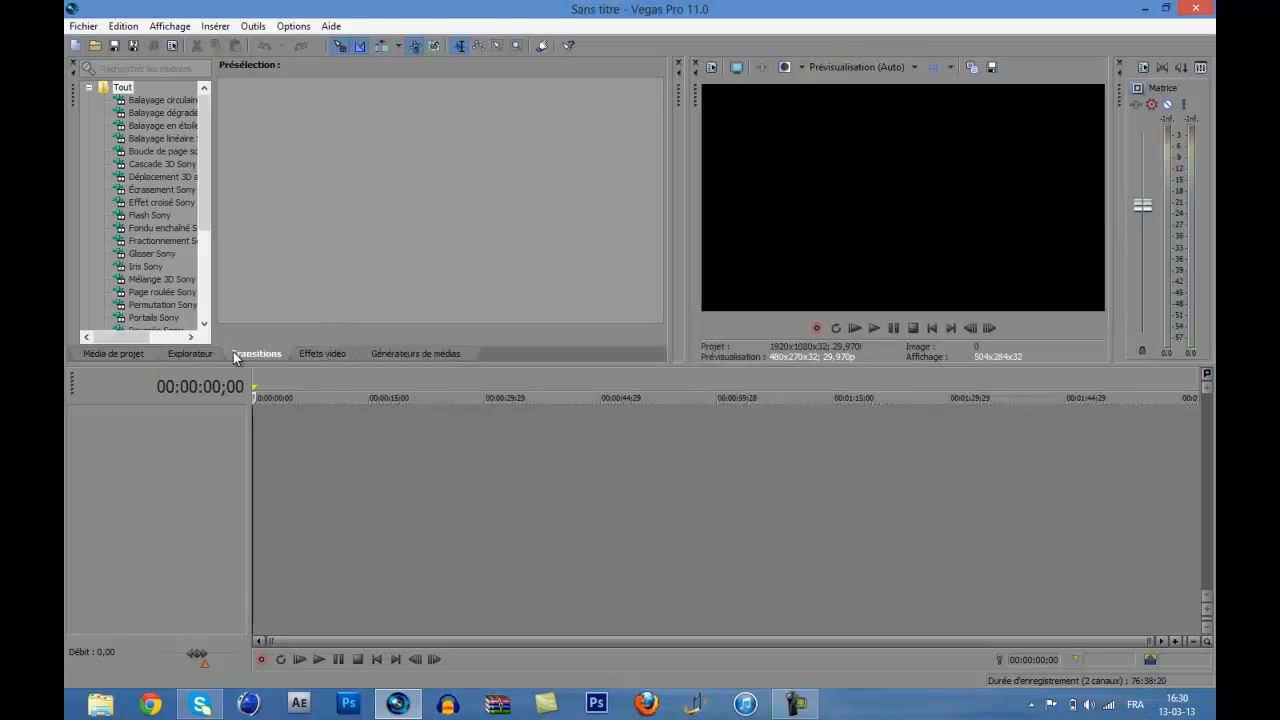
Add Killfeed_1.mp4 from the Bureau folder to the start of the timeline.
{"action": "left_click", "coordinate": [175, 352]}
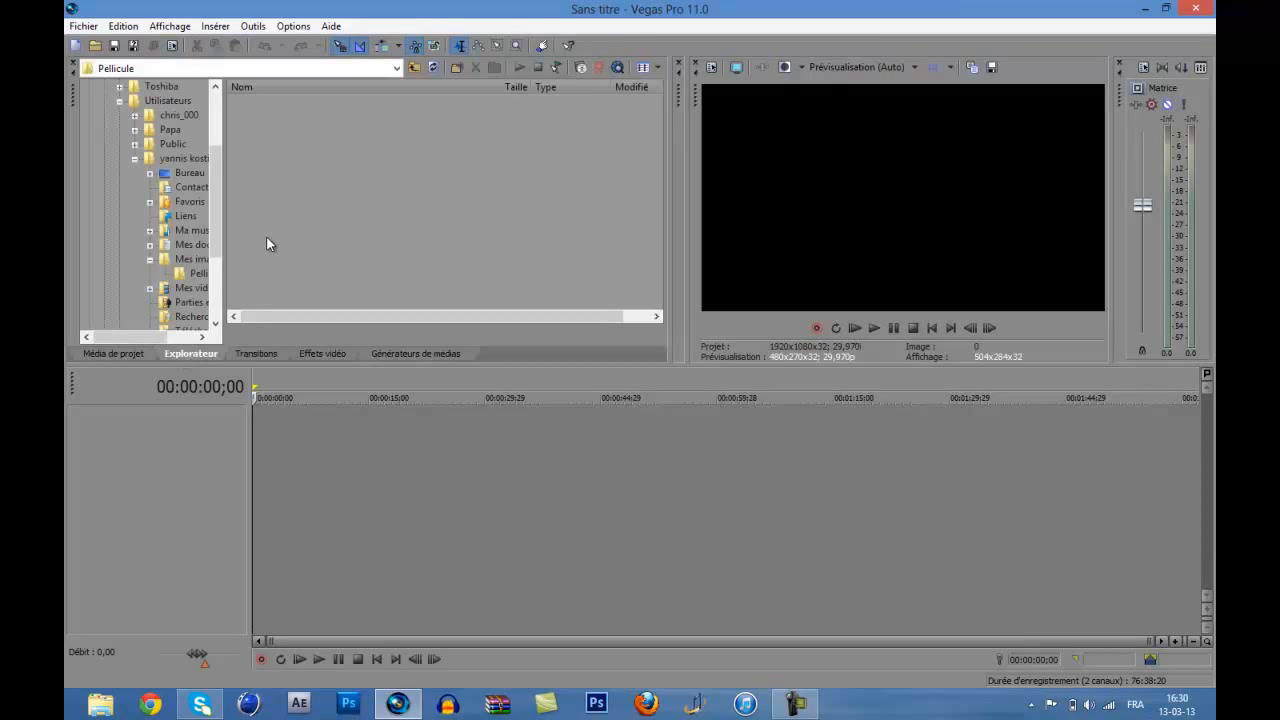
{"action": "left_click", "coordinate": [184, 174]}
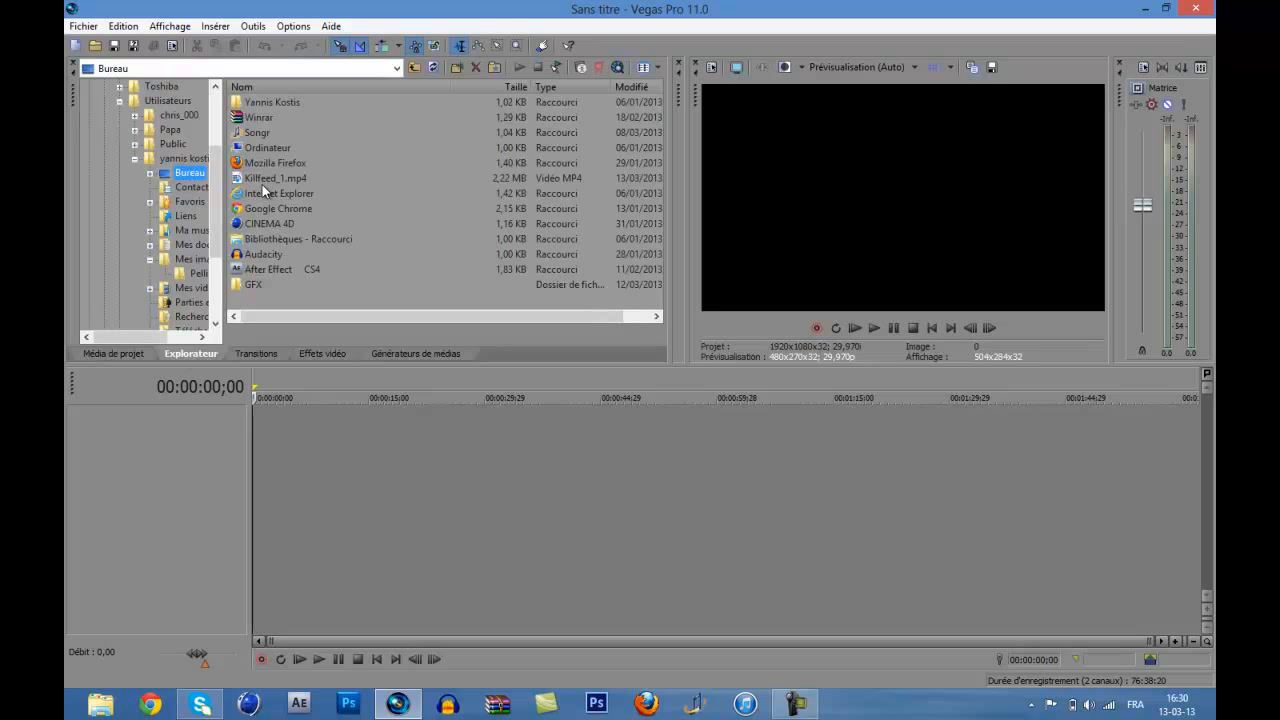
{"action": "left_click_drag", "start_coordinate": [264, 179], "coordinate": [282, 464]}
{"action": "left_click", "coordinate": [288, 474]}
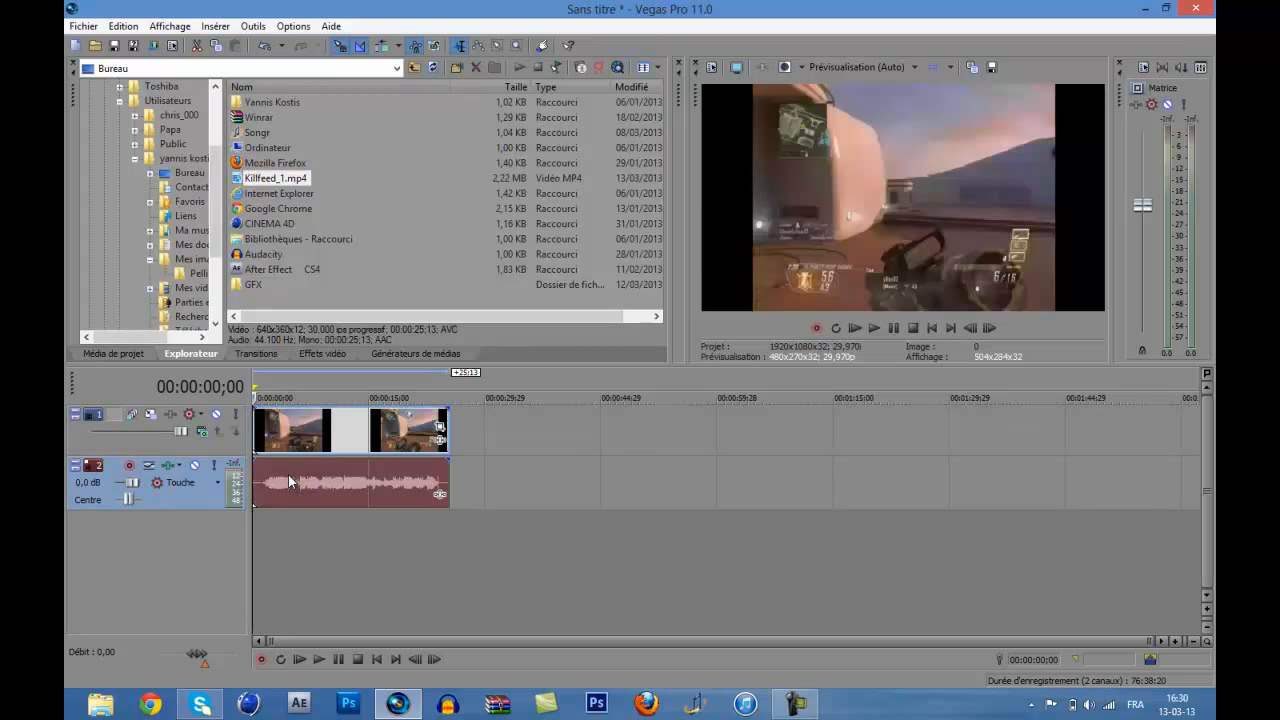
Try to delete the Killfeed_1 audio event from the timeline.
{"action": "right_click", "coordinate": [288, 476]}
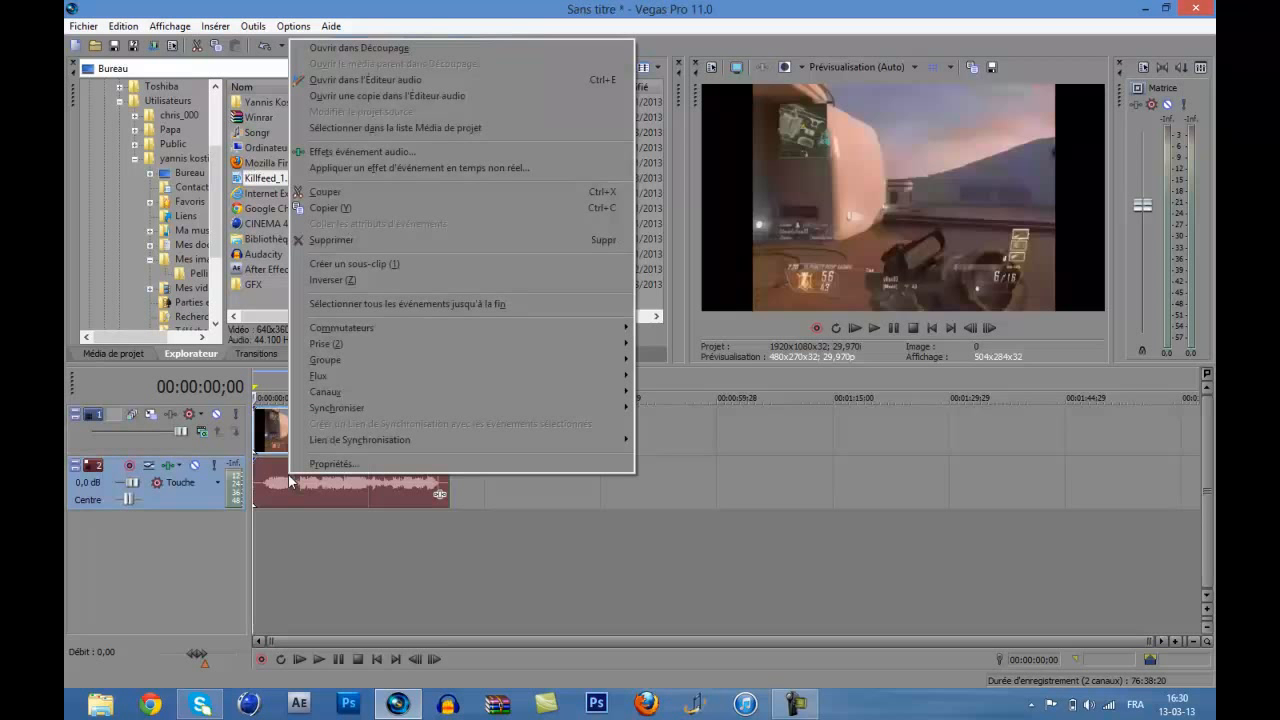
{"action": "left_click", "coordinate": [338, 240]}
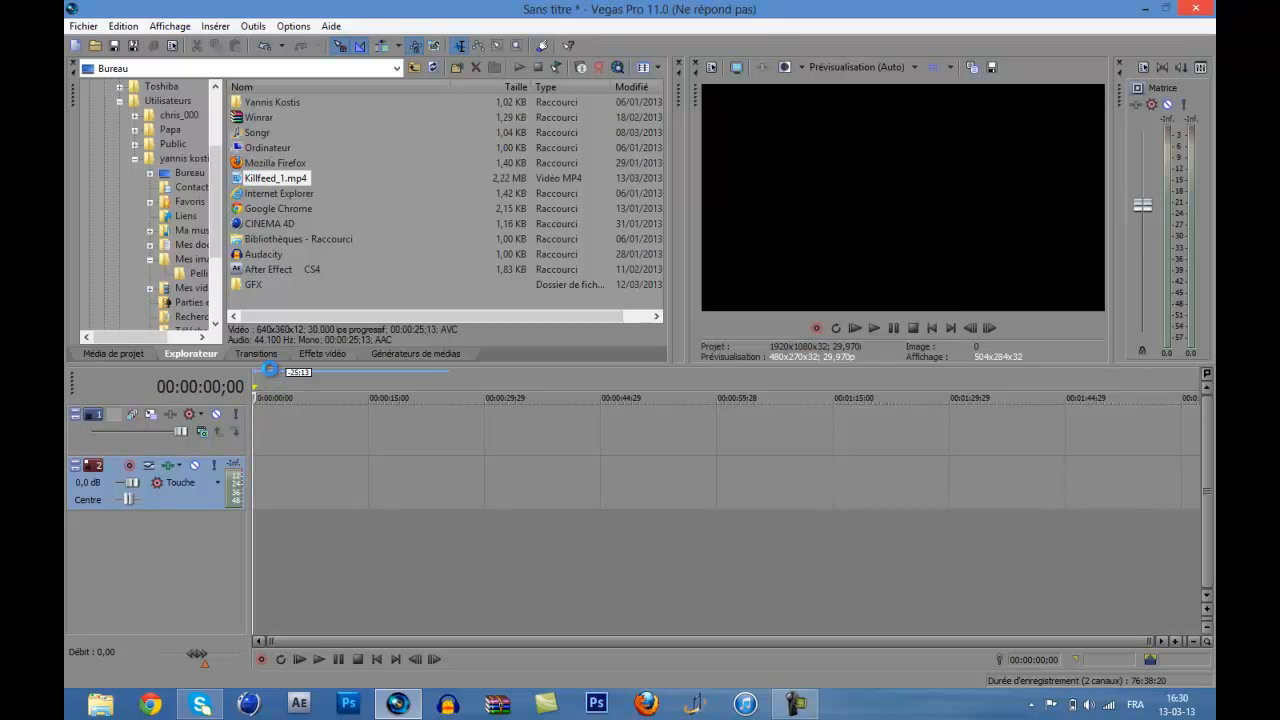
{"action": "left_click", "coordinate": [323, 168]}
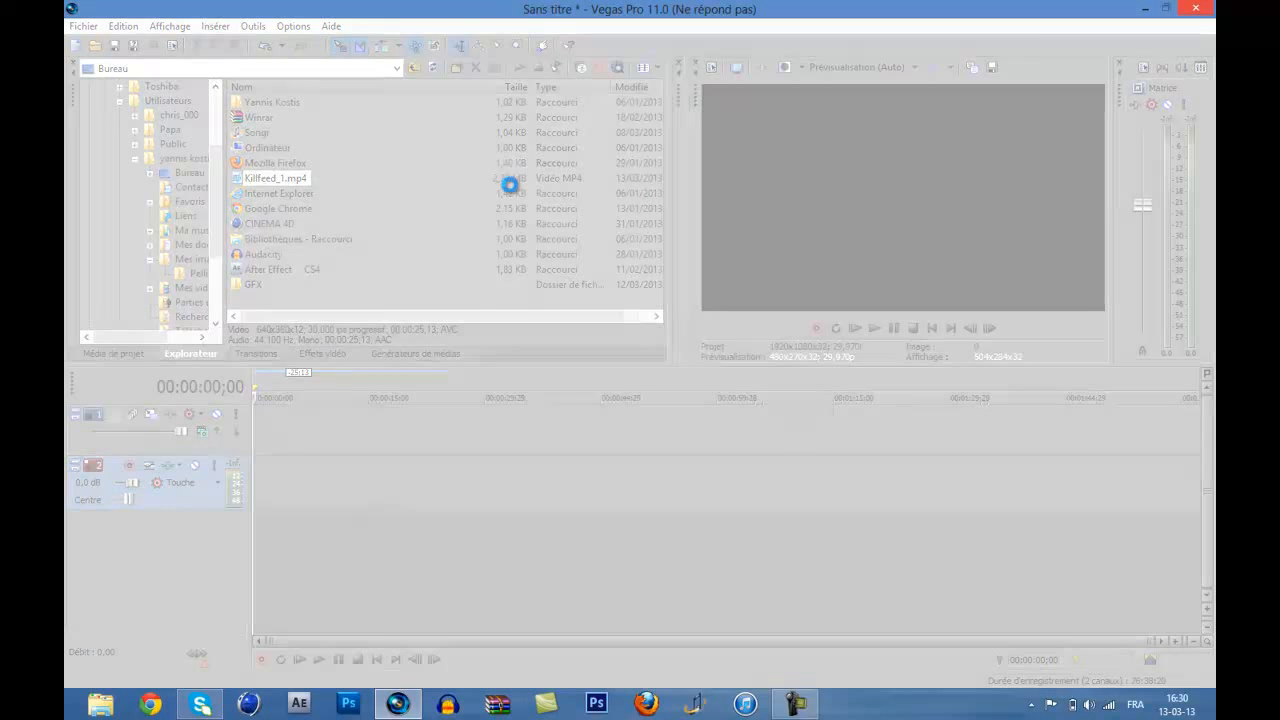
{"action": "key", "text": "XF86AudioLowerVolume"}
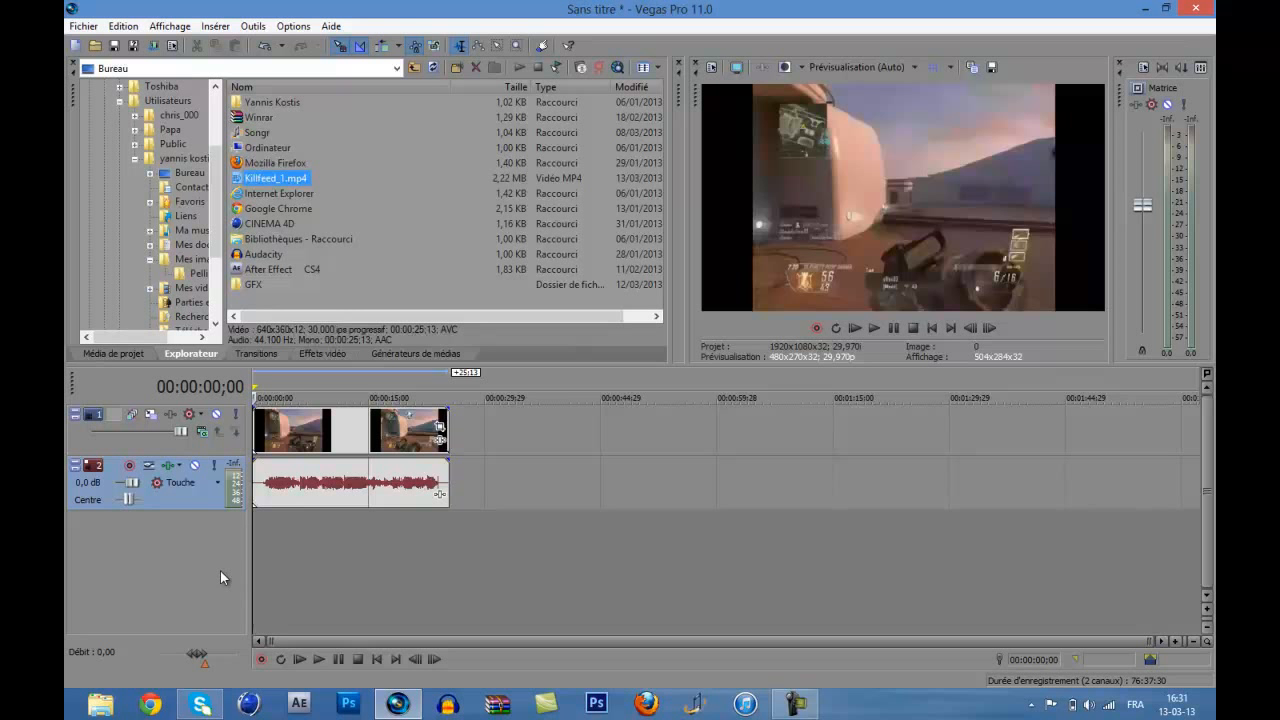
Delete the audio track below the Killfeed_1 video track.
{"action": "right_click", "coordinate": [182, 487]}
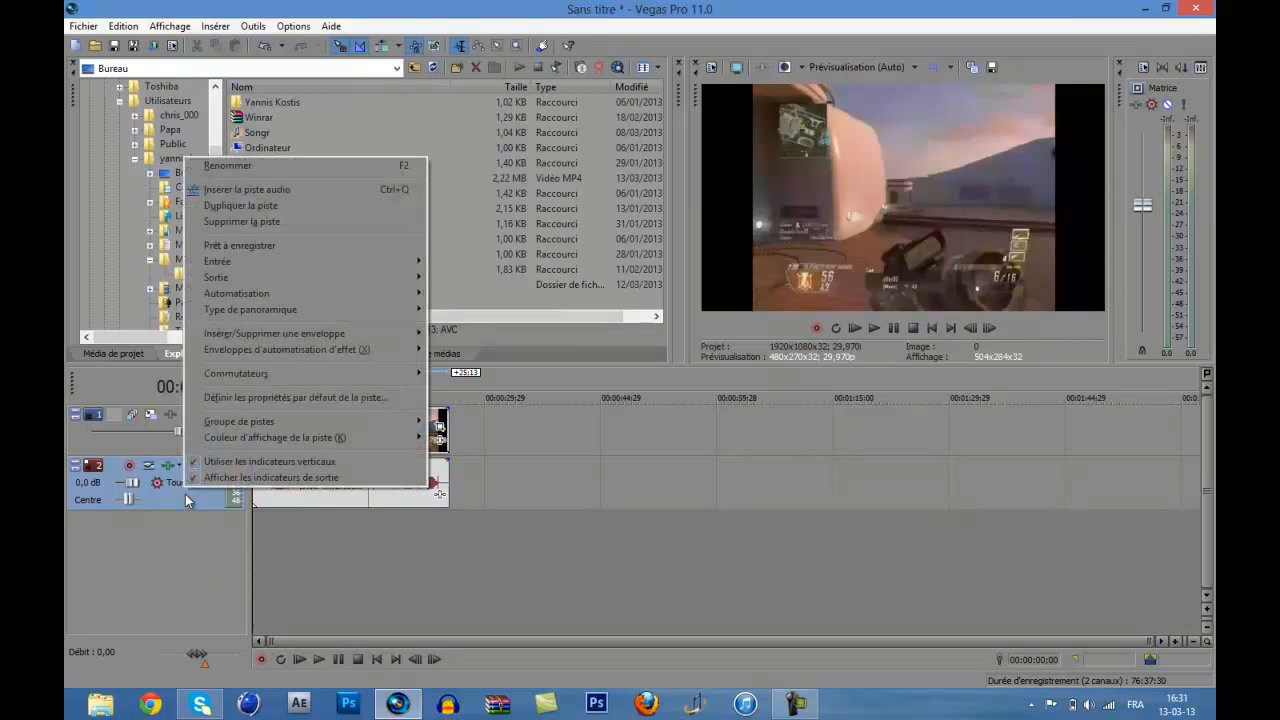
{"action": "left_click", "coordinate": [264, 220]}
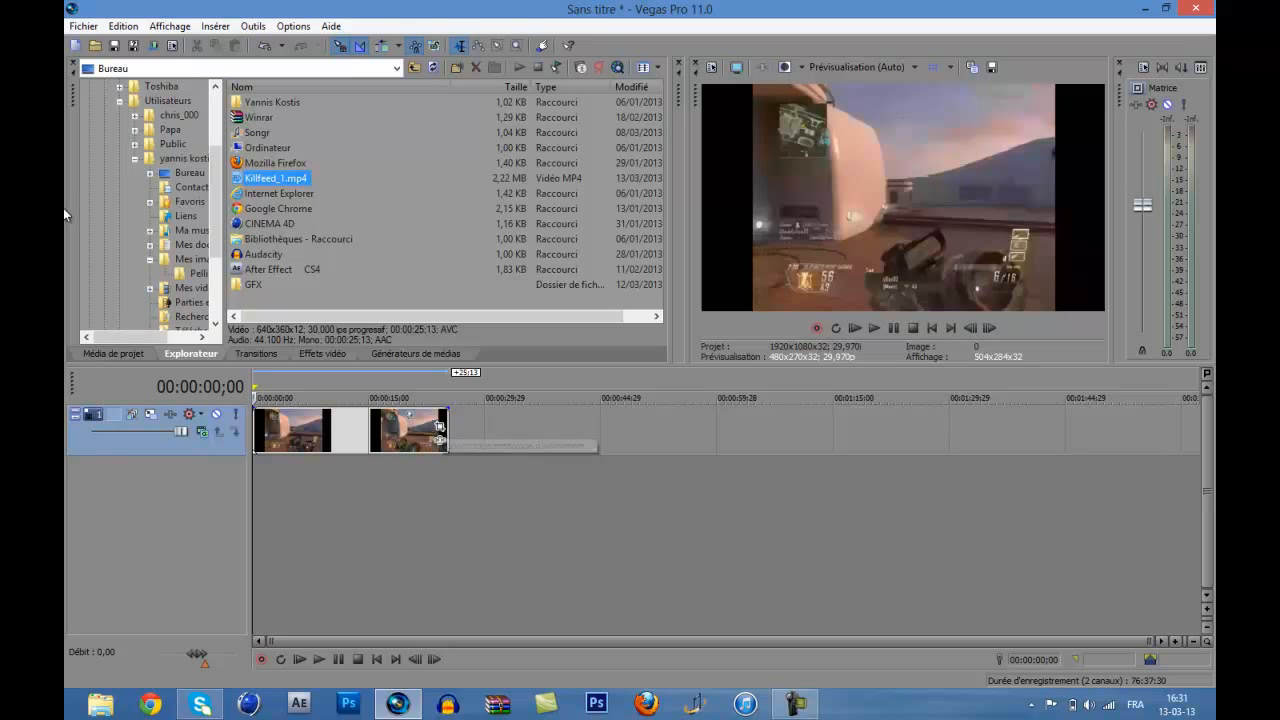
Set the project's video frame size to a width of 1280 and a height of 720 in the project properties.
{"action": "left_click", "coordinate": [84, 26]}
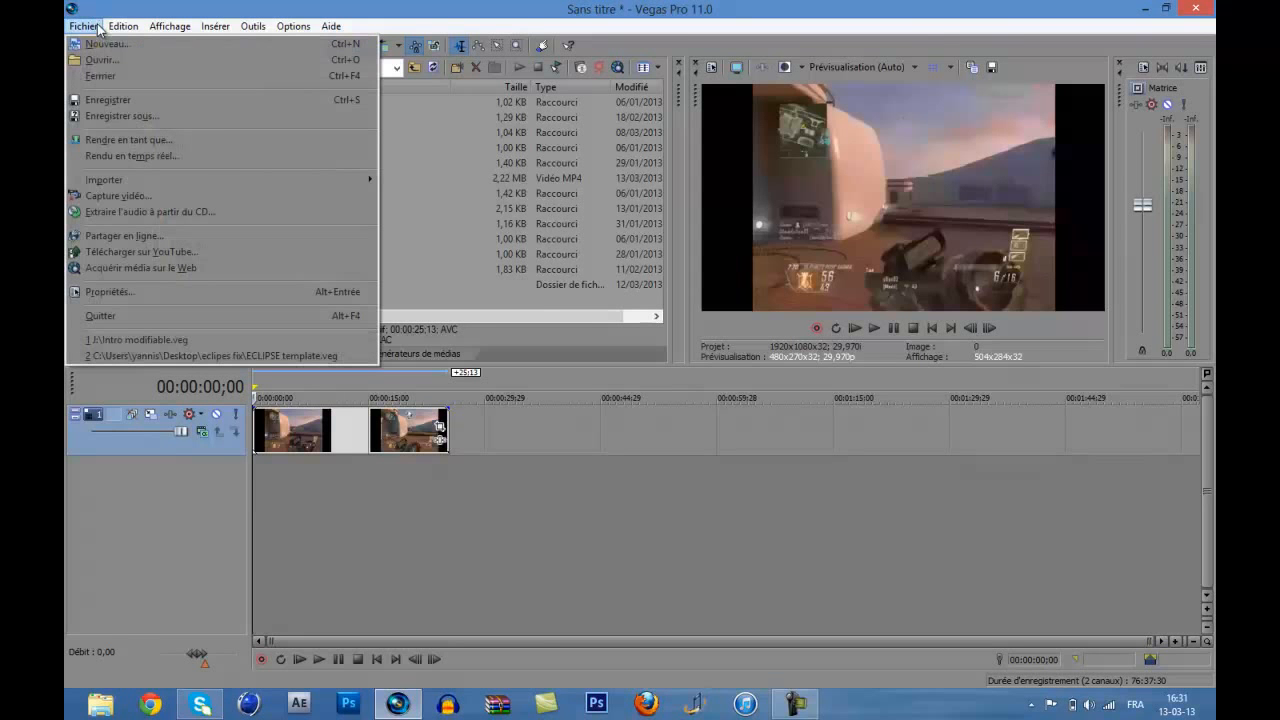
{"action": "left_click", "coordinate": [119, 291]}
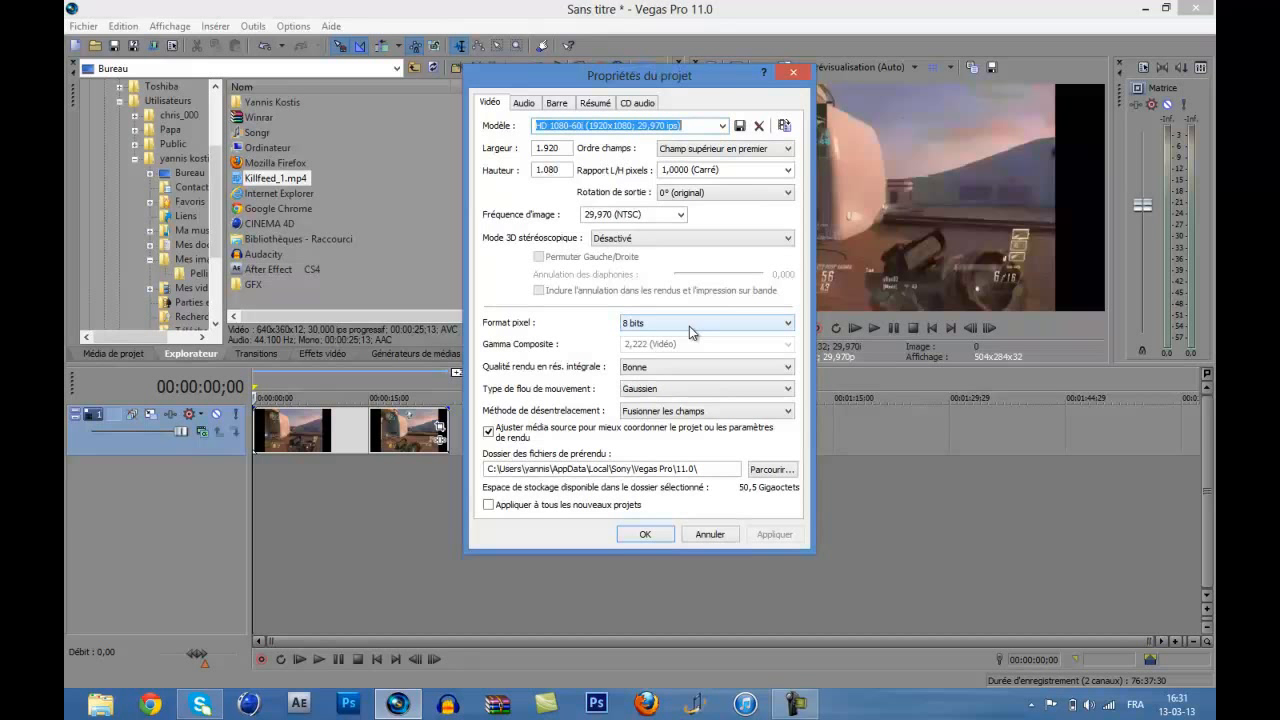
{"action": "double_click", "coordinate": [567, 147]}
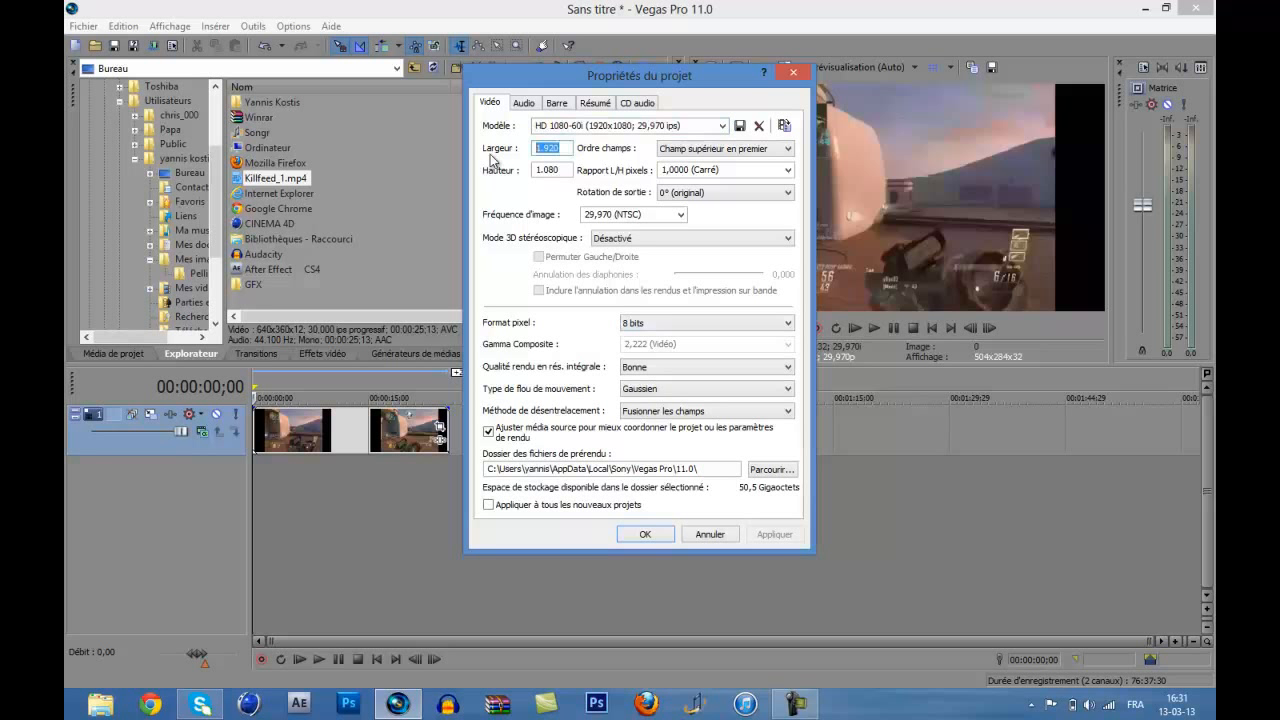
{"action": "key", "text": "BackSpace"}
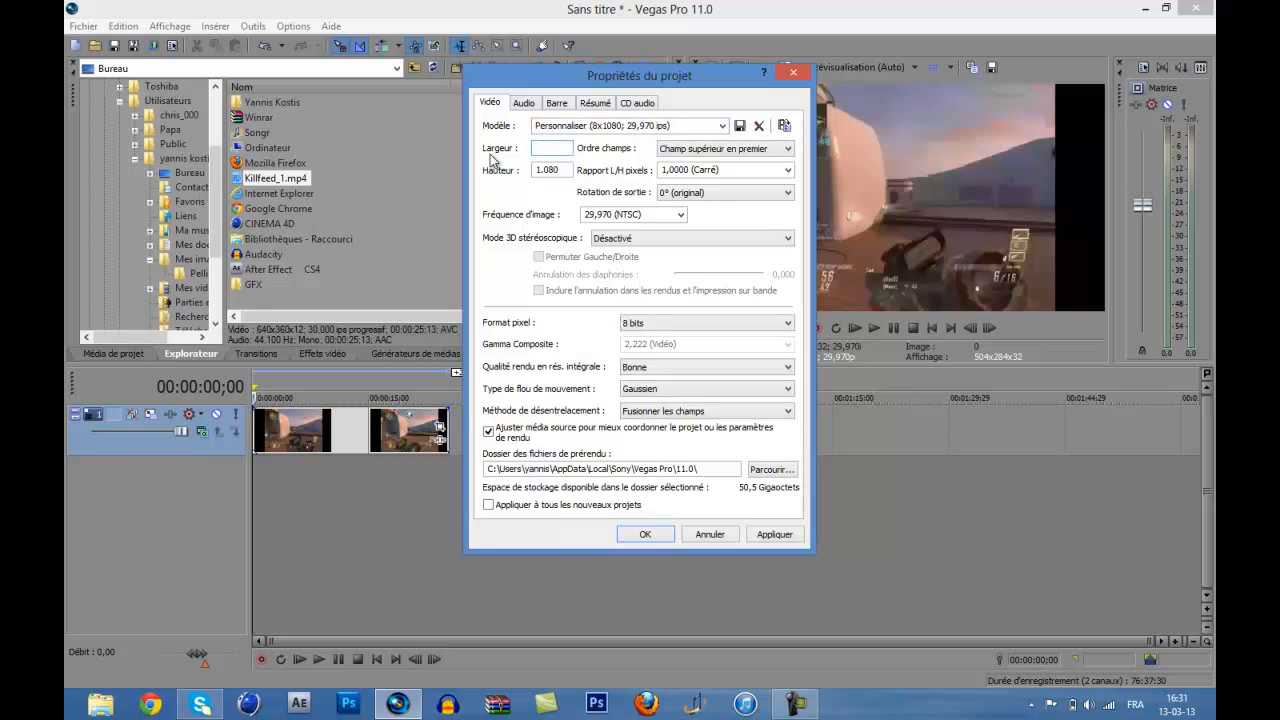
{"action": "type", "text": "1280"}
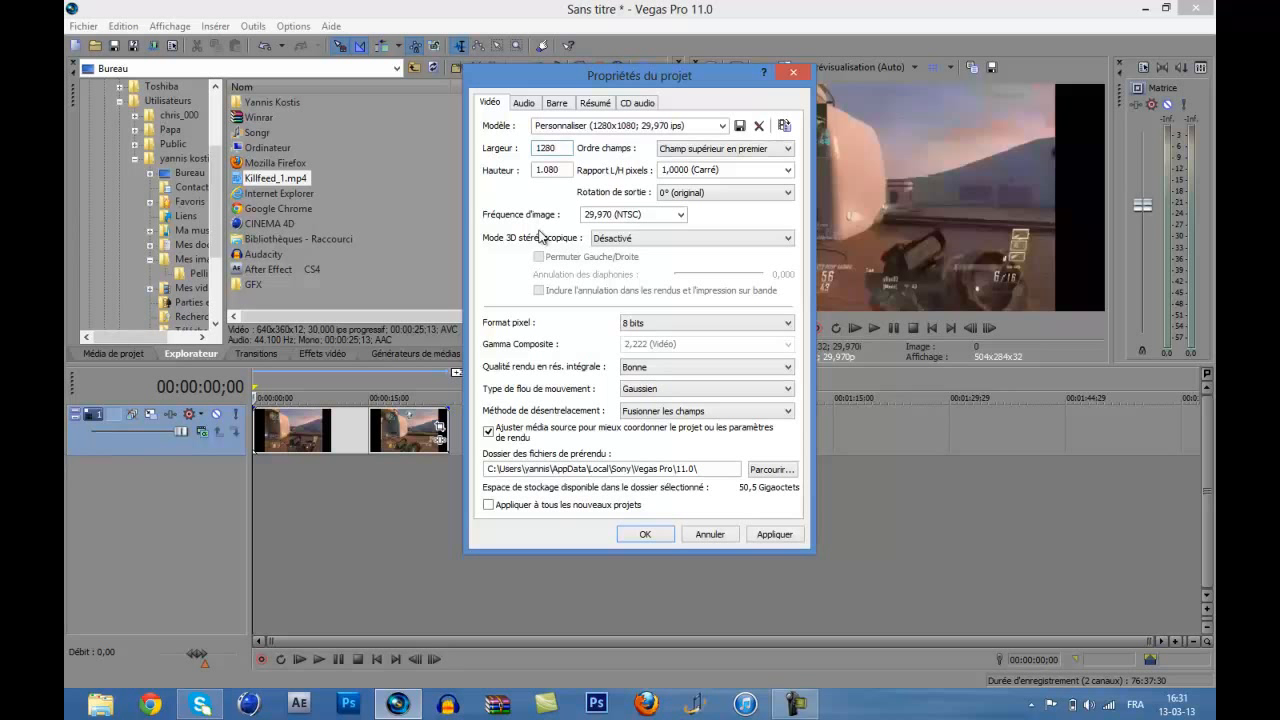
{"action": "key", "text": "Tab"}
{"action": "key", "text": "BackSpace"}
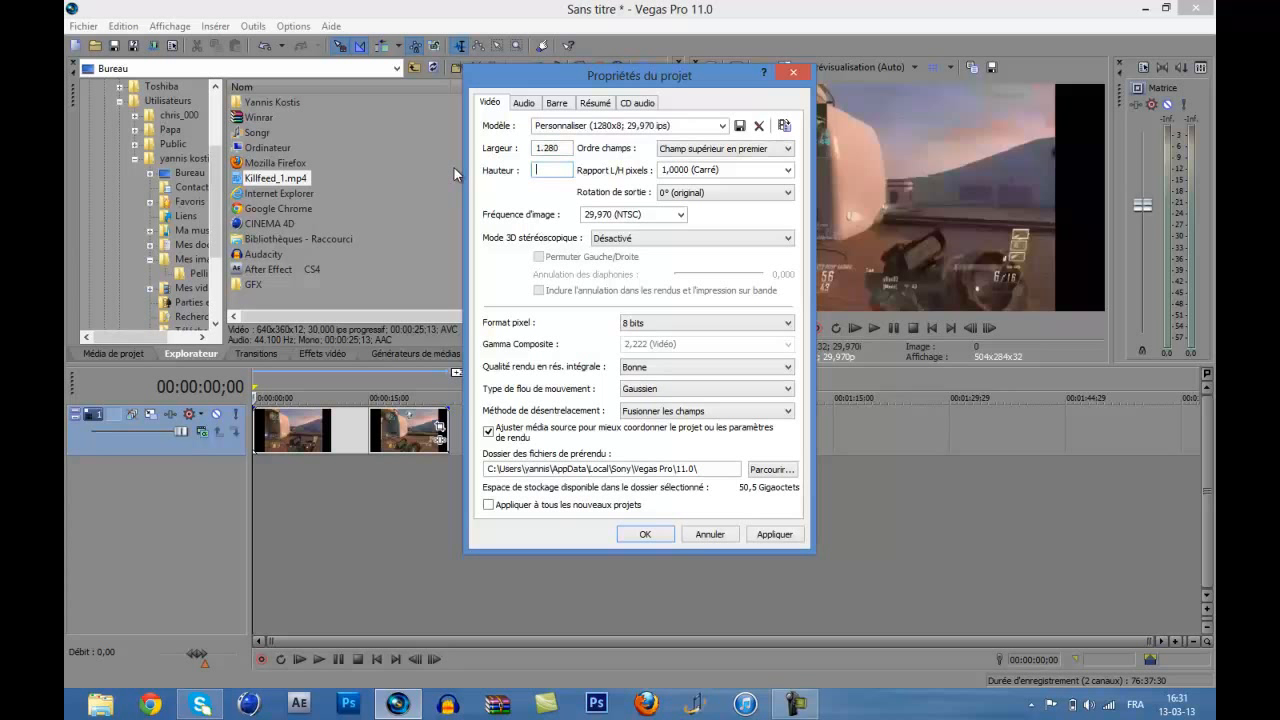
{"action": "type", "text": "720"}
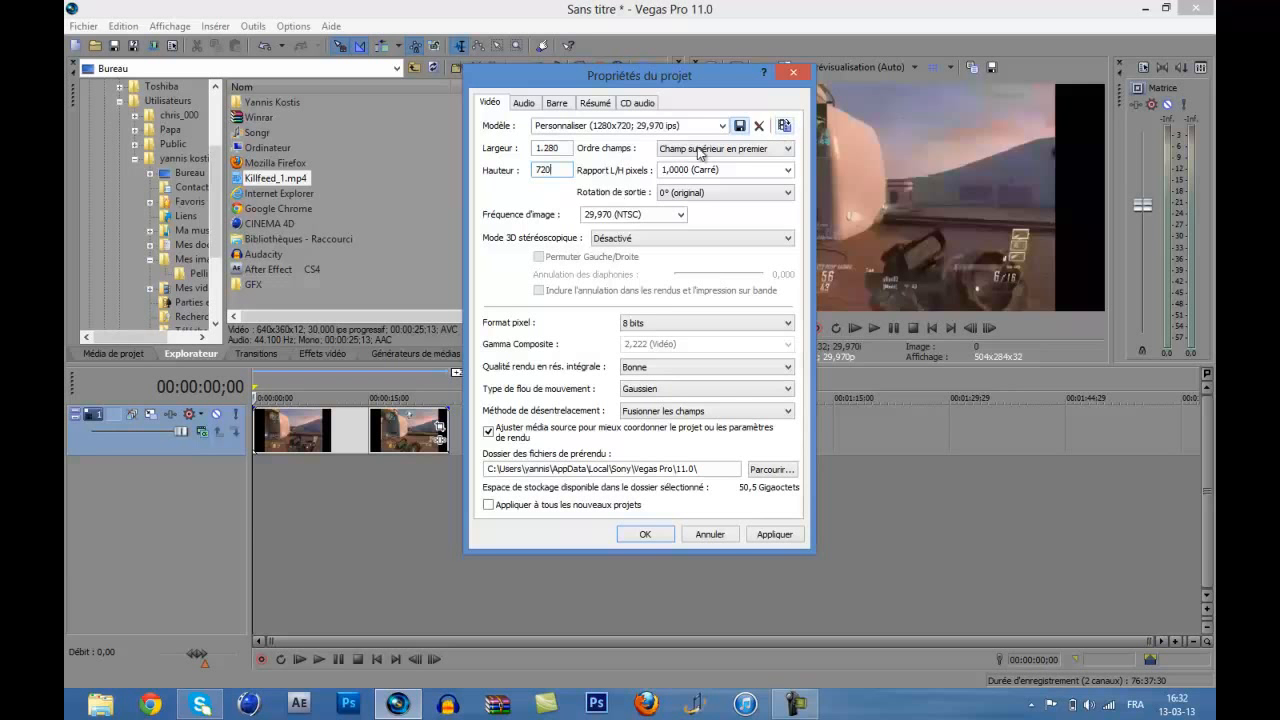
Apply the HDV 720-30p (1280x720; 29,970 ips) project template and set the frame rate to 59,940 (double NTSC).
{"action": "left_click", "coordinate": [723, 128]}
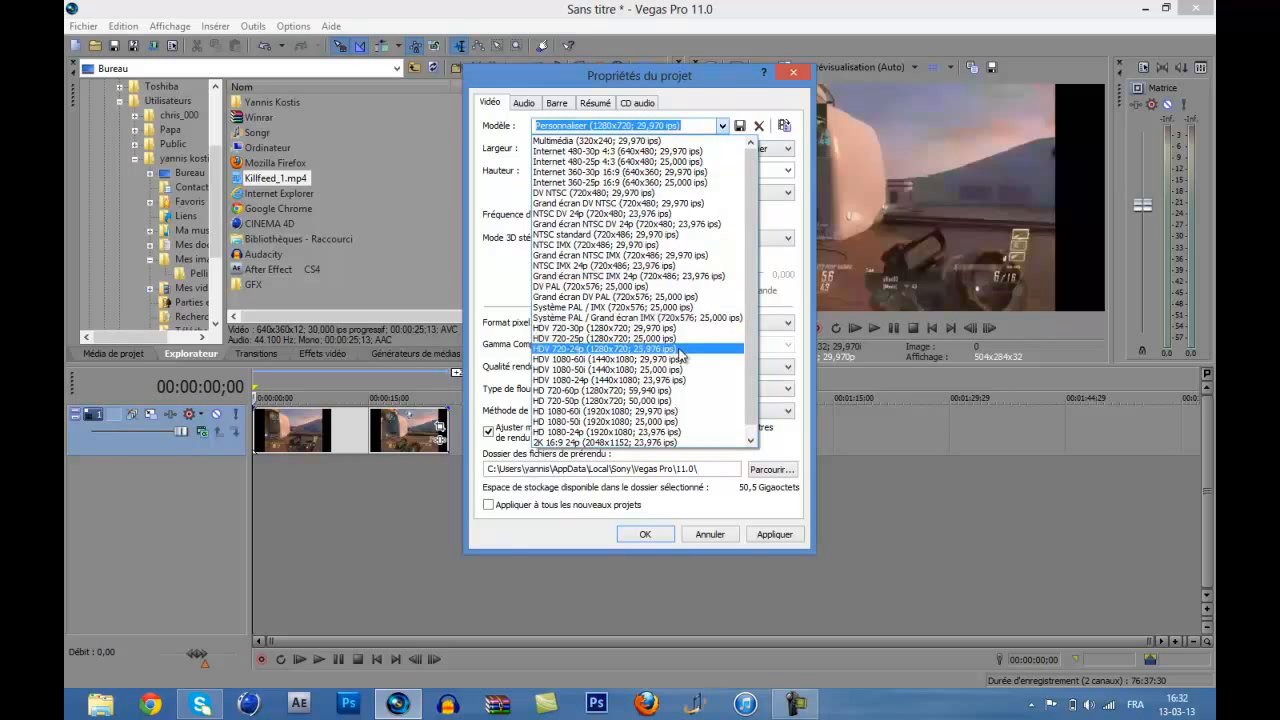
{"action": "left_click", "coordinate": [665, 328]}
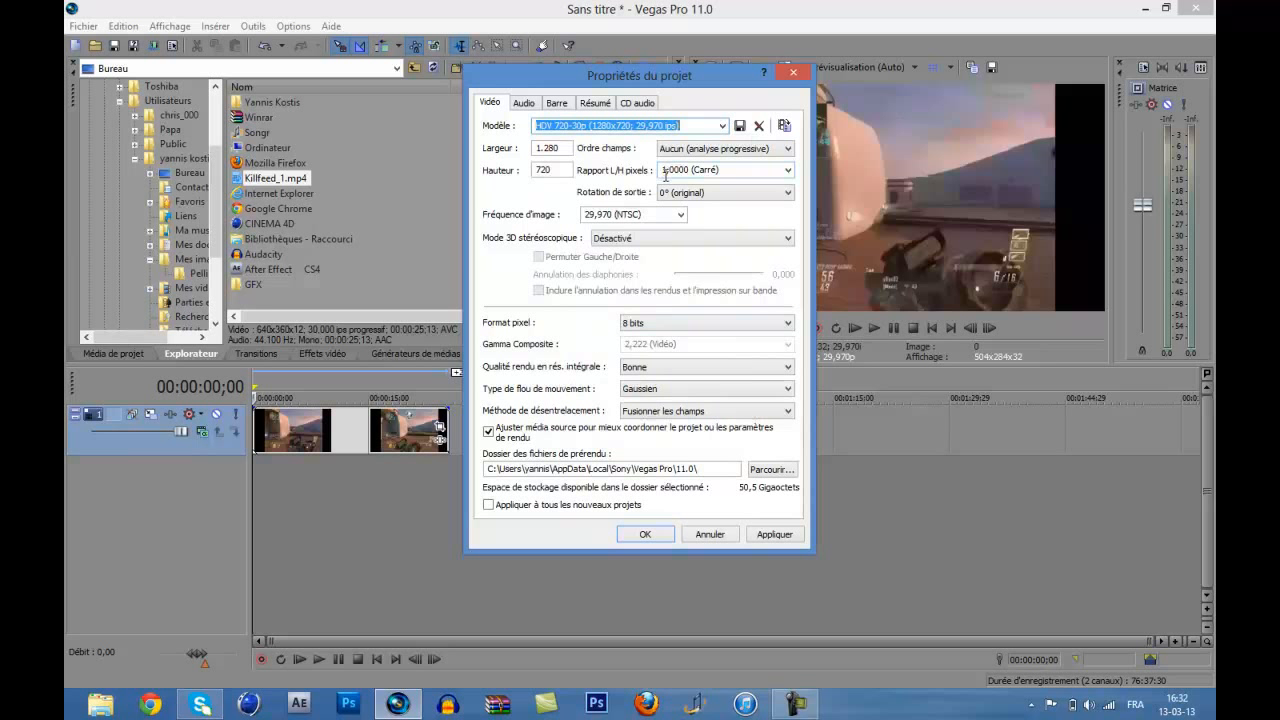
{"action": "left_click", "coordinate": [622, 217]}
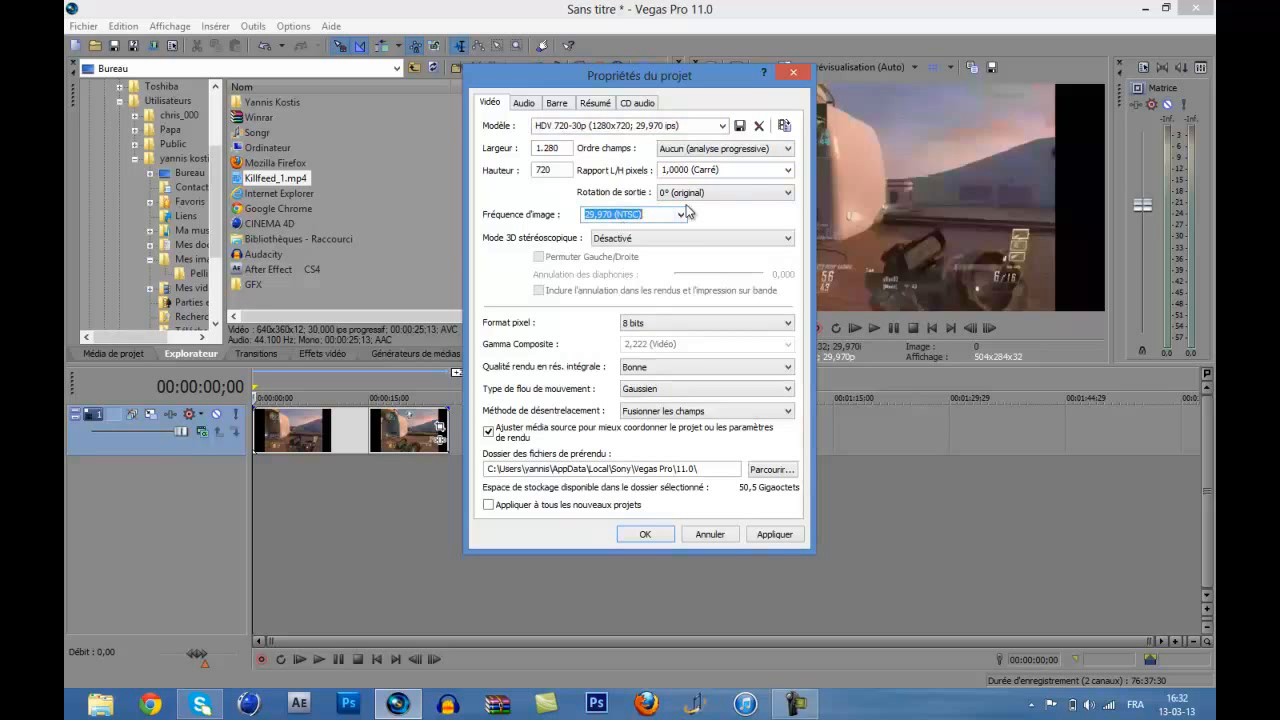
{"action": "left_click", "coordinate": [684, 213]}
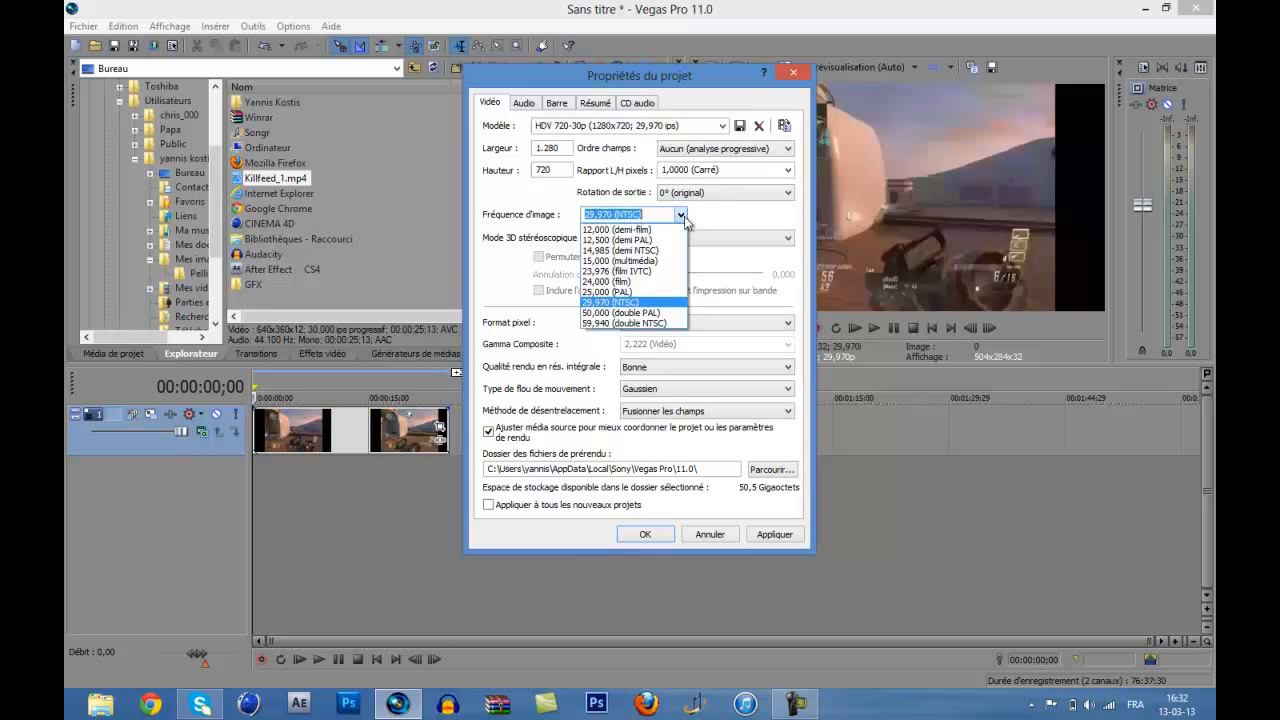
{"action": "left_click", "coordinate": [636, 323]}
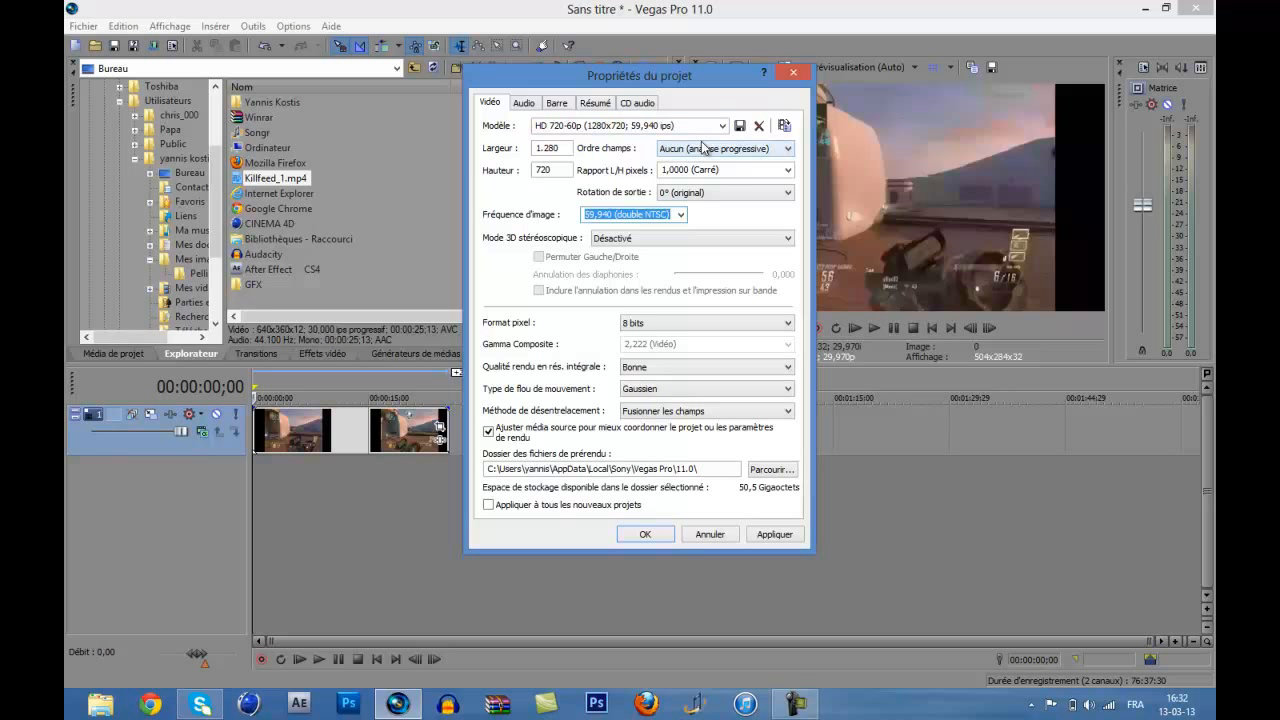
Set the full-resolution rendering quality to Optimisée and the deinterlace method to Aucun, then apply the project properties.
{"action": "left_click", "coordinate": [645, 370]}
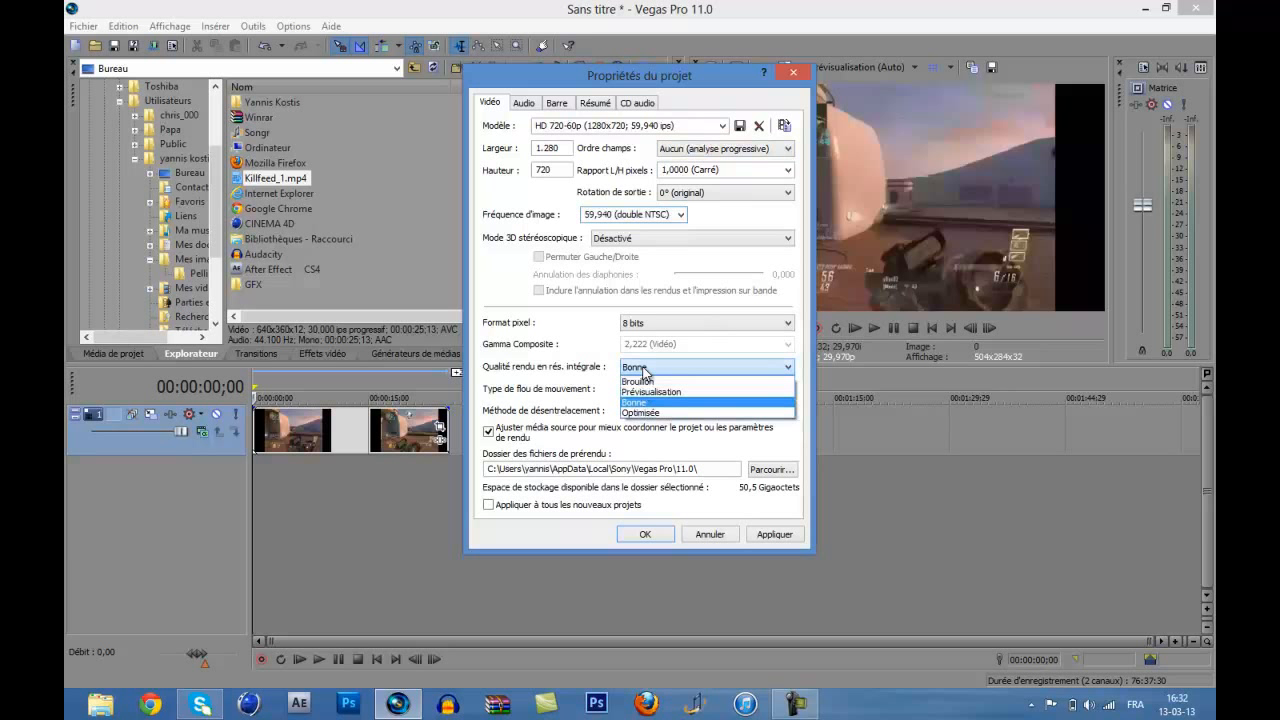
{"action": "left_click", "coordinate": [645, 414]}
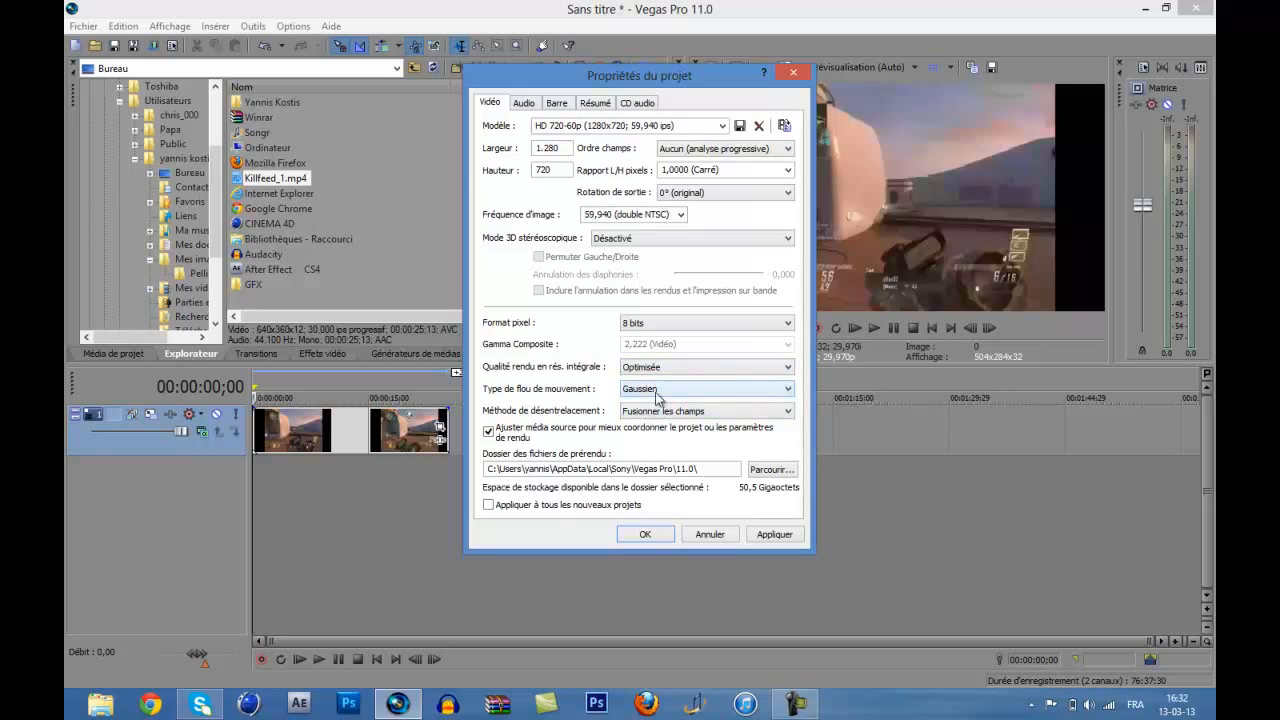
{"action": "left_click", "coordinate": [713, 411]}
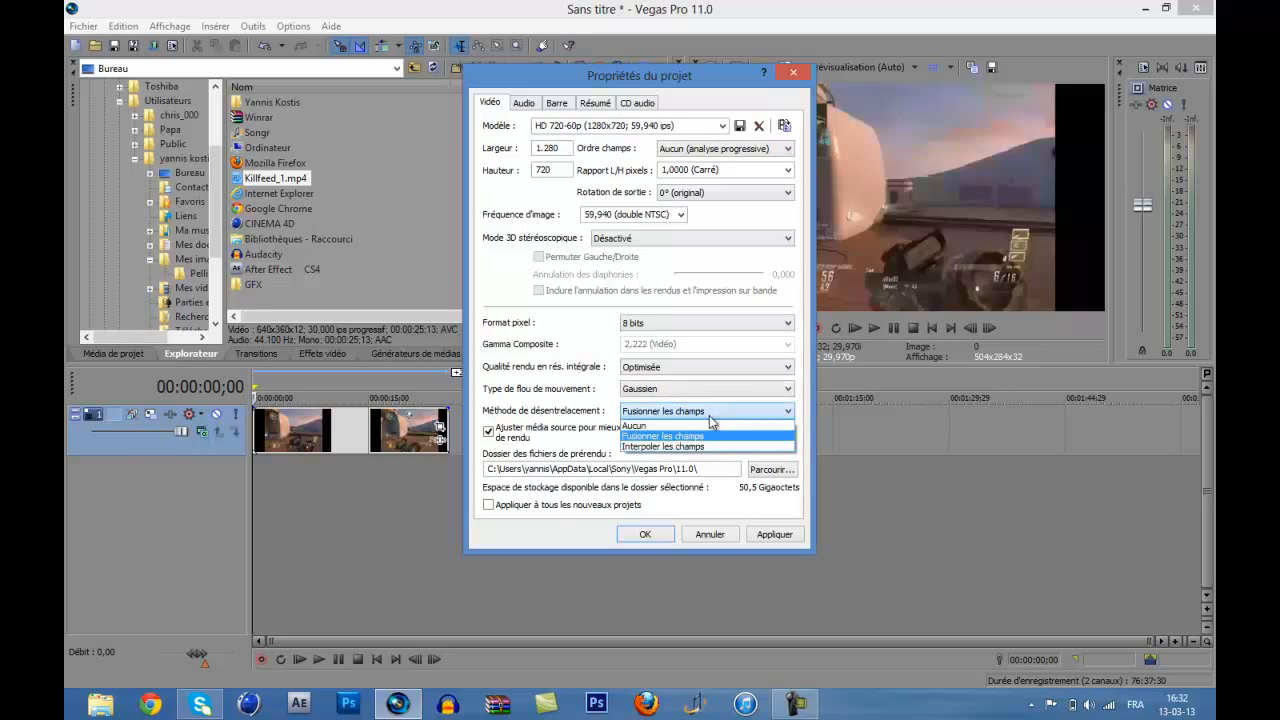
{"action": "left_click", "coordinate": [697, 425]}
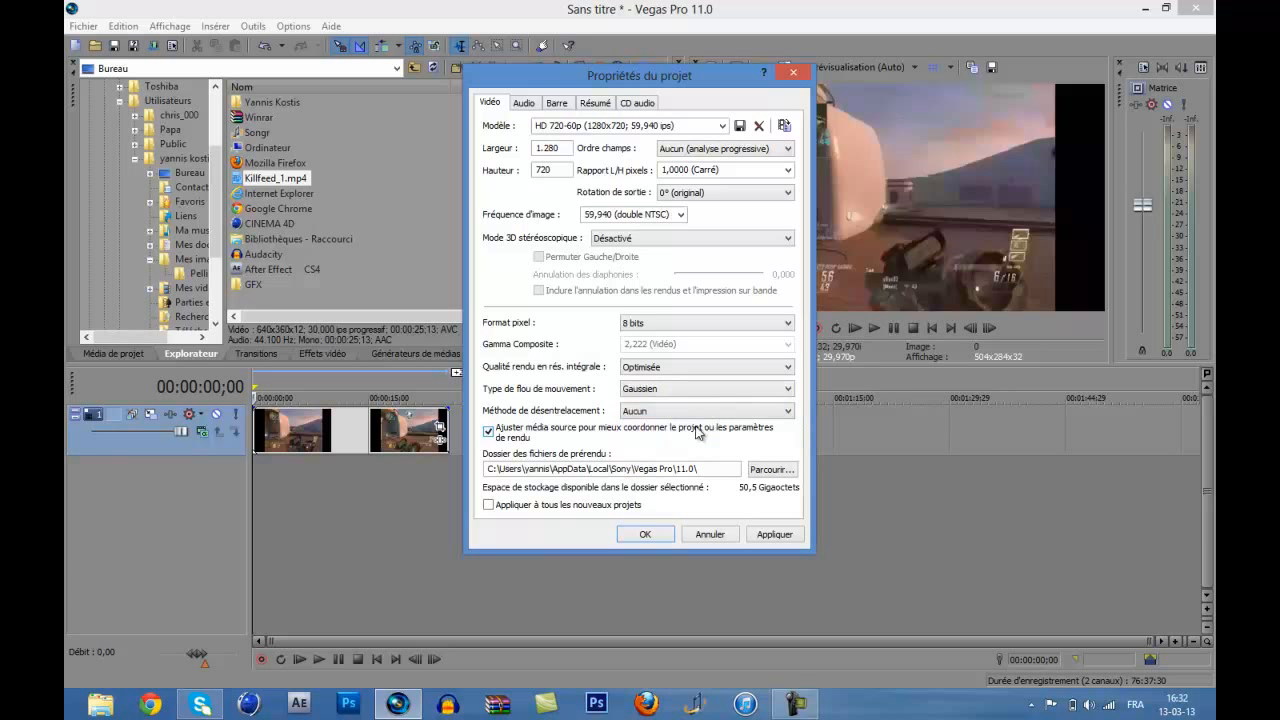
{"action": "left_click", "coordinate": [638, 535]}
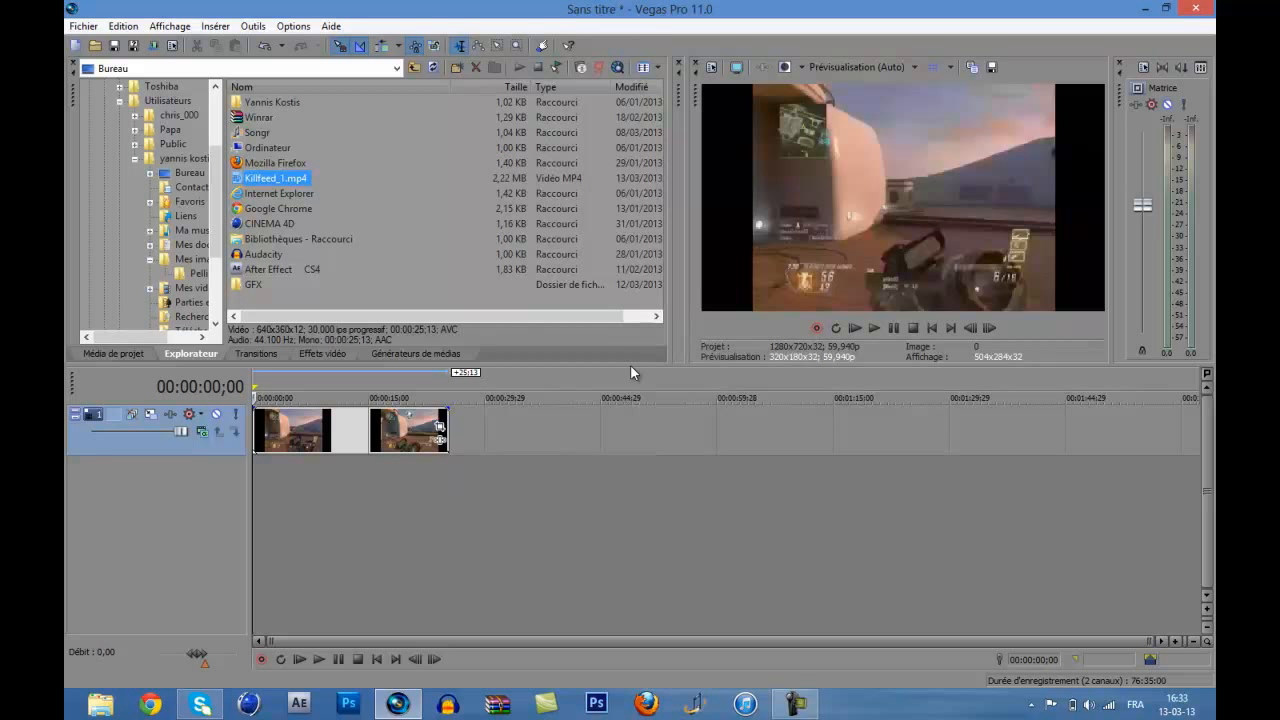
{"action": "left_click", "coordinate": [707, 374]}
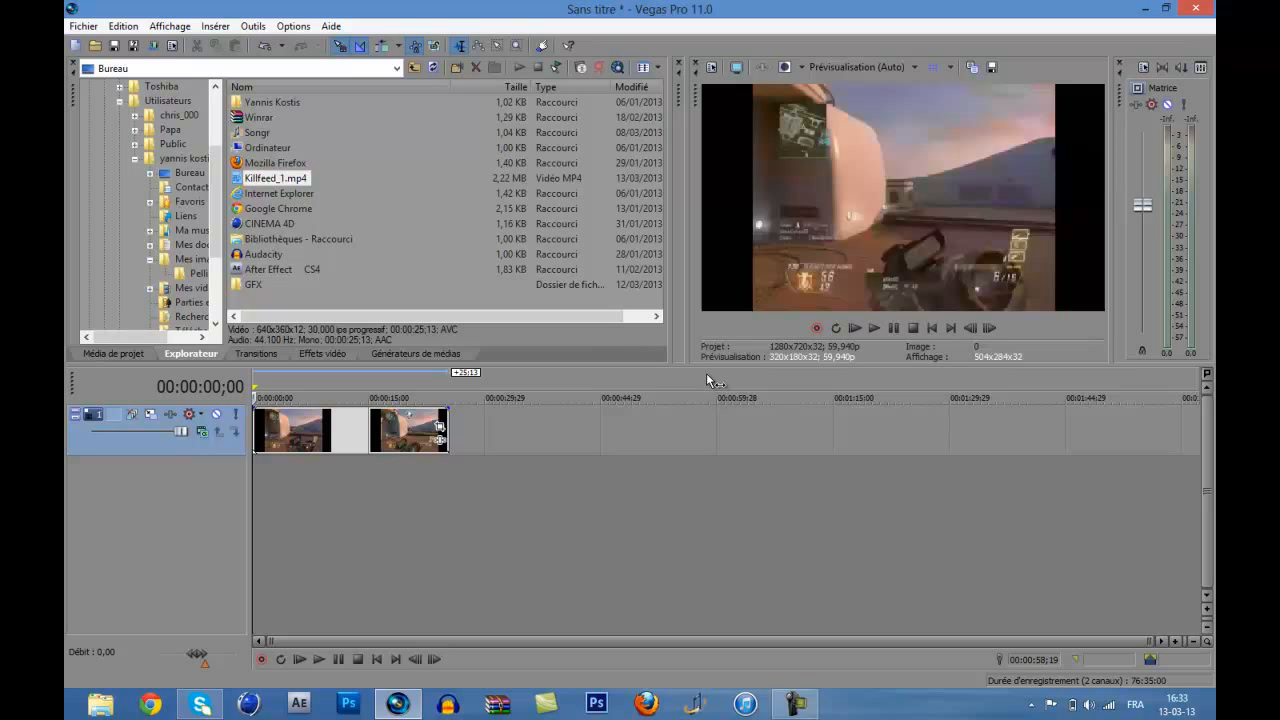
{"action": "left_click", "coordinate": [706, 373]}
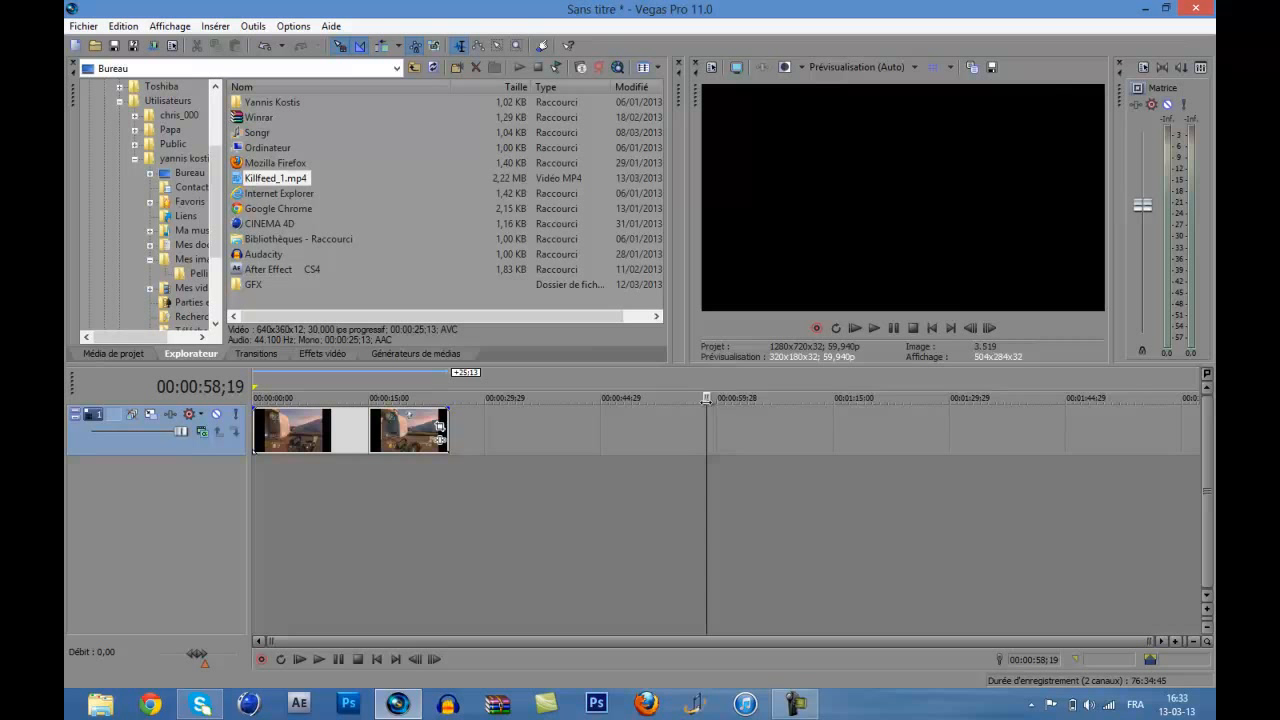
{"action": "left_click", "coordinate": [687, 400]}
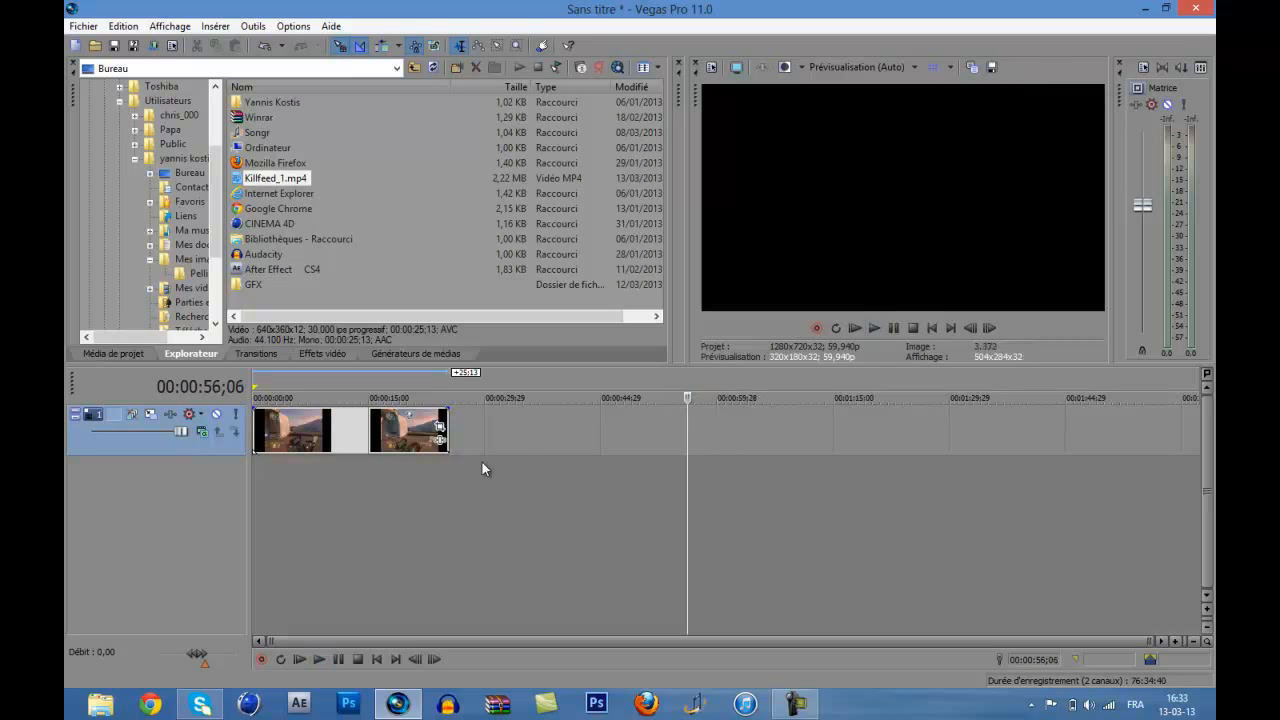
In the timeline clip's properties, turn off Conserver les proportions, enable Réduire le scintillement d'entrelacement, and choose Désactiver le rééchantillonnage.
{"action": "right_click", "coordinate": [407, 426]}
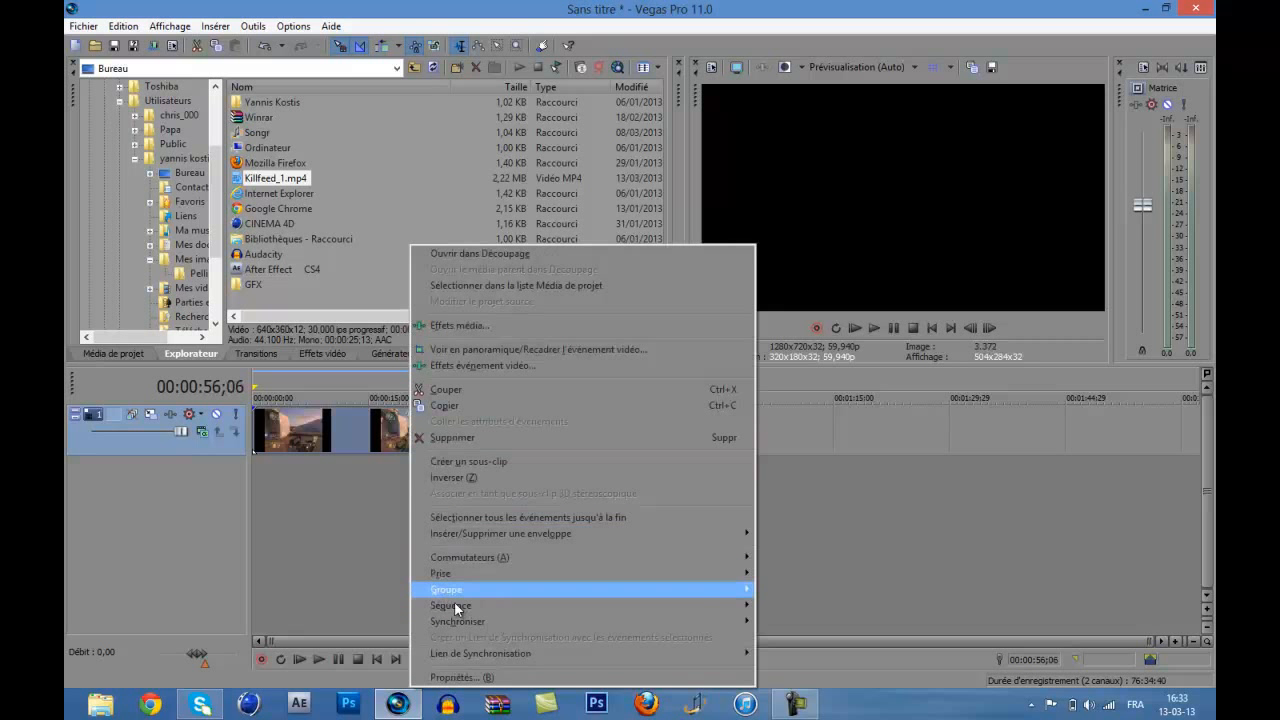
{"action": "left_click", "coordinate": [460, 677]}
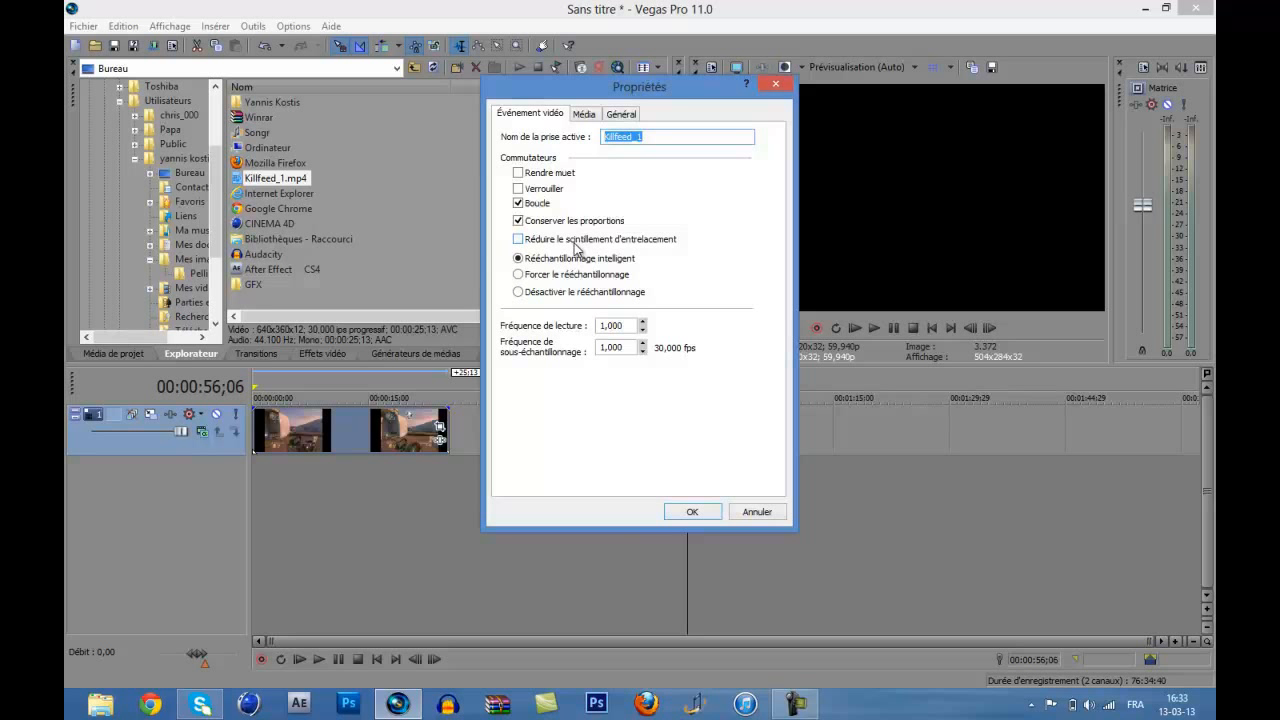
{"action": "left_click", "coordinate": [518, 222]}
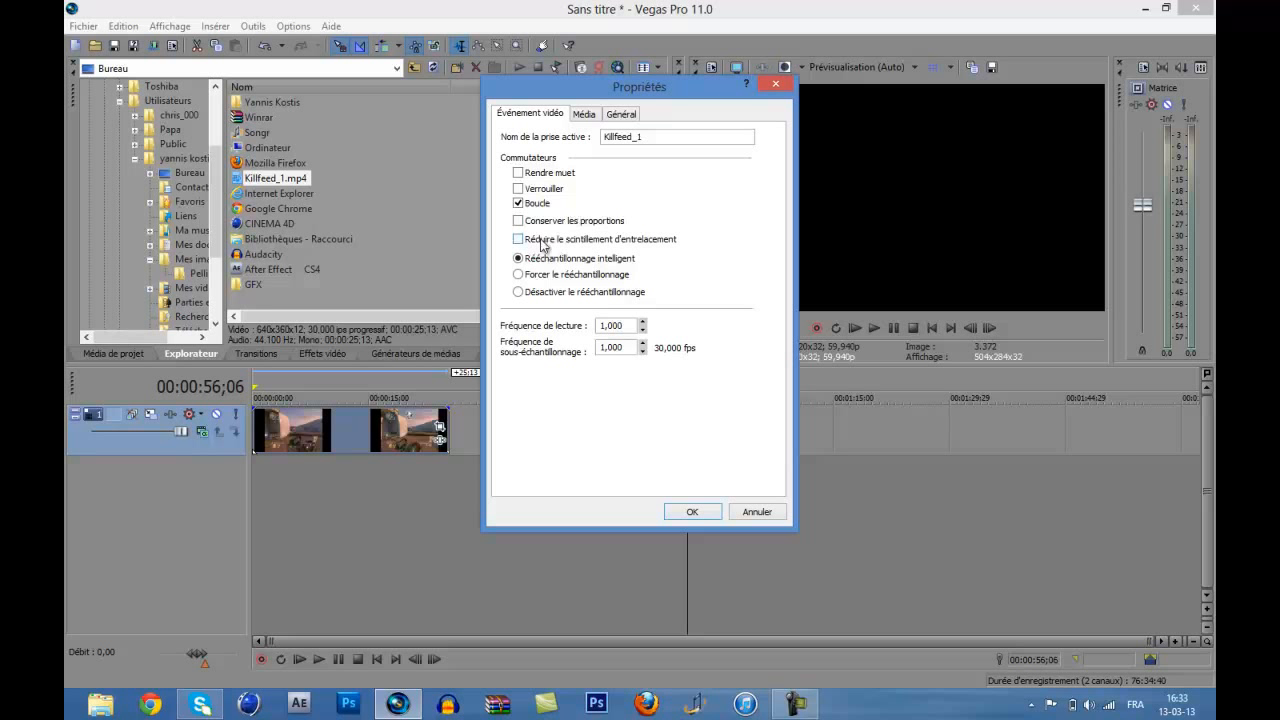
{"action": "left_click", "coordinate": [542, 245]}
{"action": "left_click", "coordinate": [537, 296]}
{"action": "left_click", "coordinate": [641, 322]}
{"action": "left_click", "coordinate": [641, 322]}
{"action": "left_click", "coordinate": [641, 322]}
{"action": "left_click", "coordinate": [641, 322]}
{"action": "left_click", "coordinate": [641, 322]}
{"action": "left_click_drag", "start_coordinate": [627, 348], "coordinate": [602, 346]}
{"action": "left_click", "coordinate": [622, 347]}
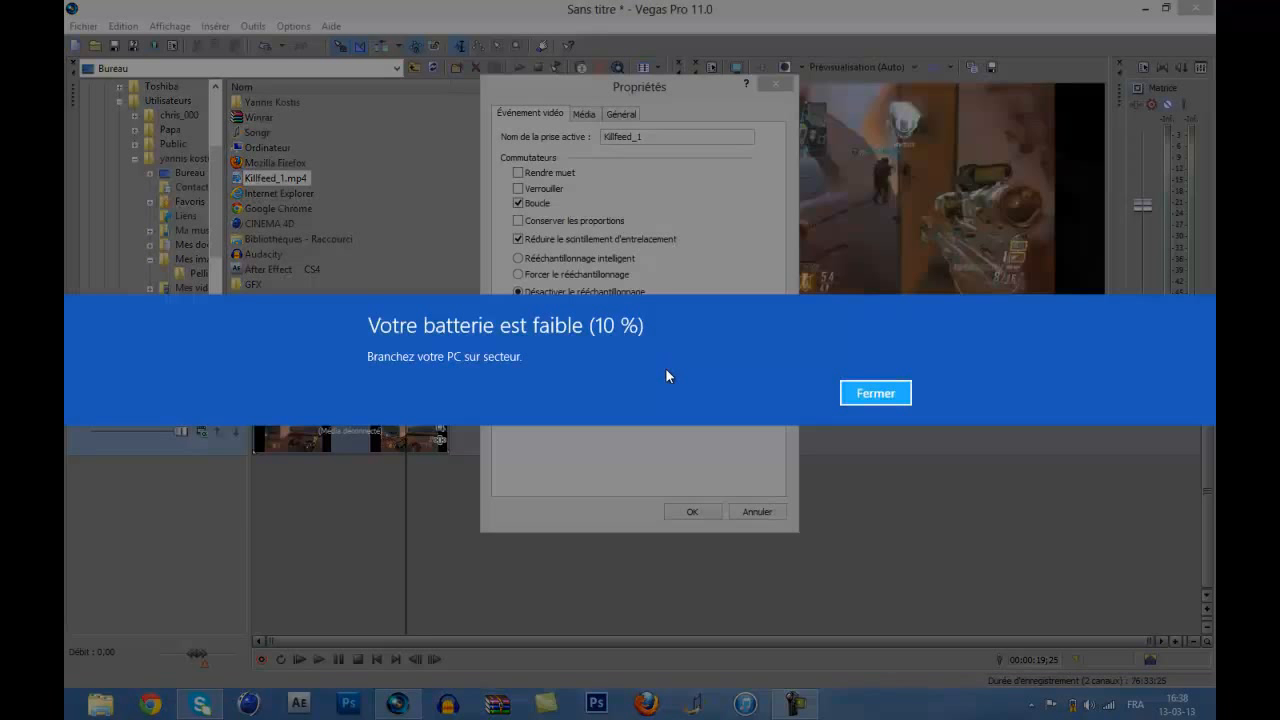
Dismiss the low-battery warning, and apply the clip properties after reviewing the clip's media and general file details.
{"action": "left_click", "coordinate": [866, 396]}
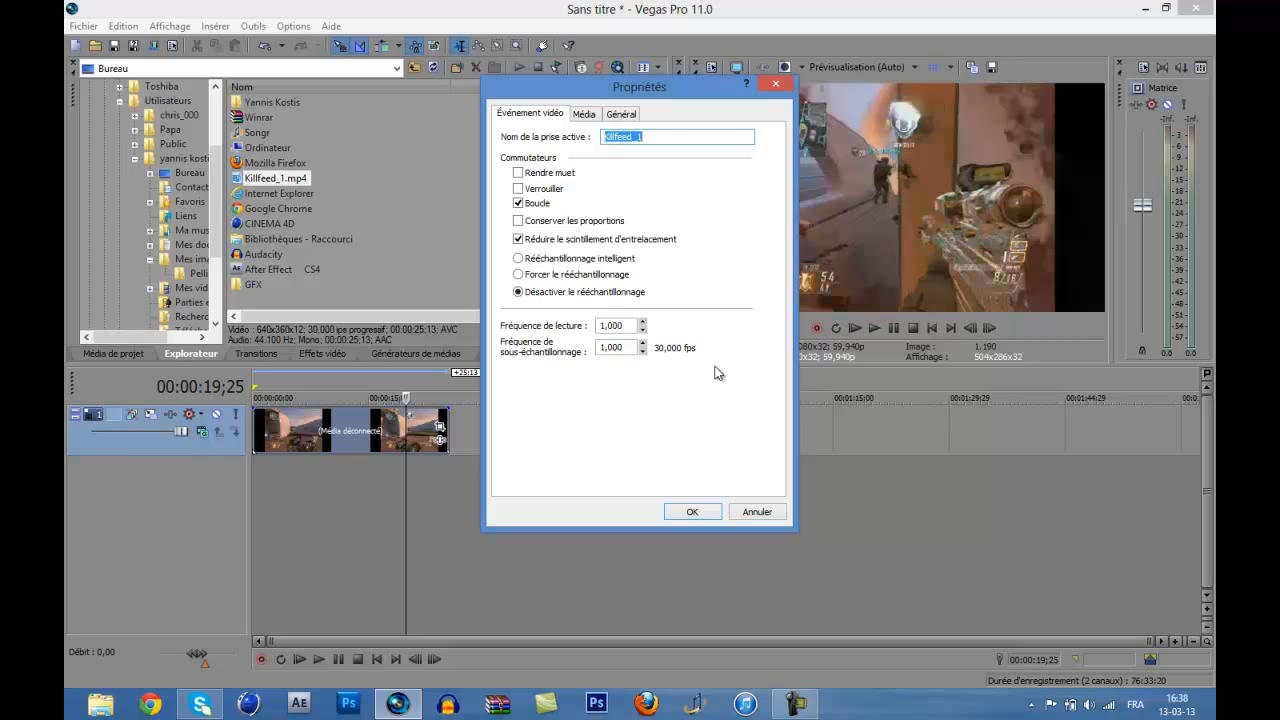
{"action": "left_click", "coordinate": [584, 119]}
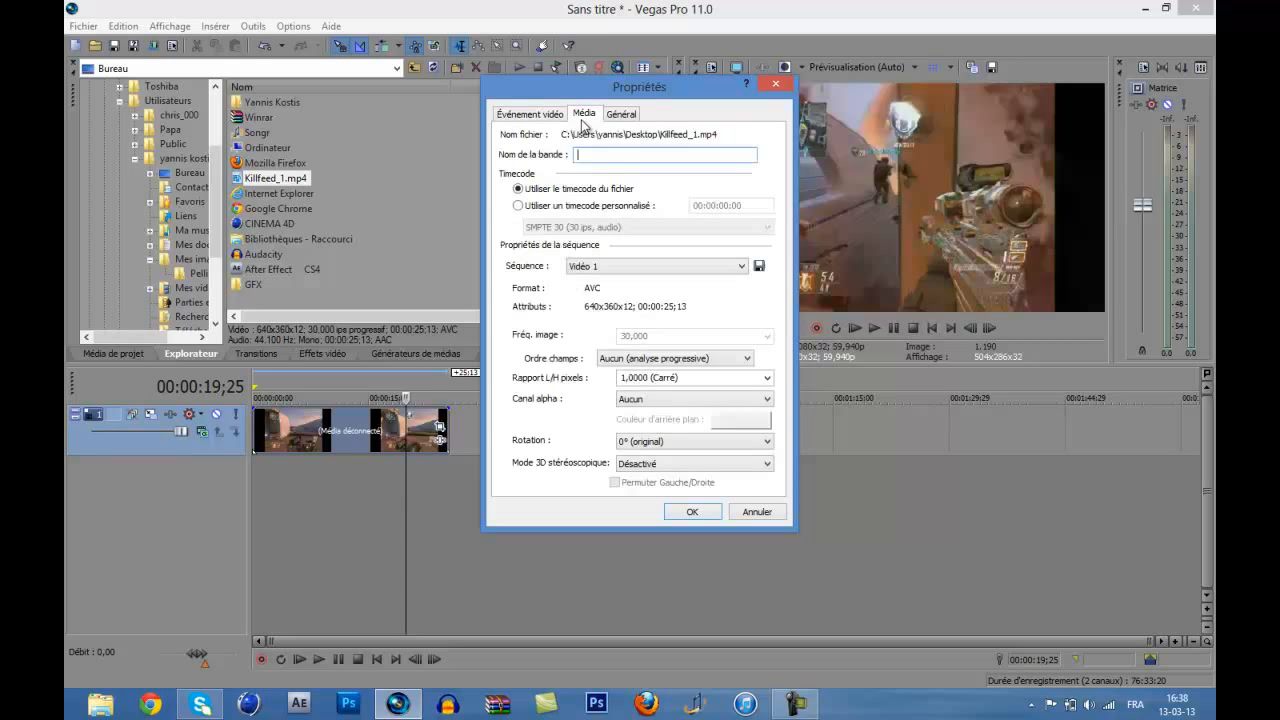
{"action": "left_click", "coordinate": [628, 119]}
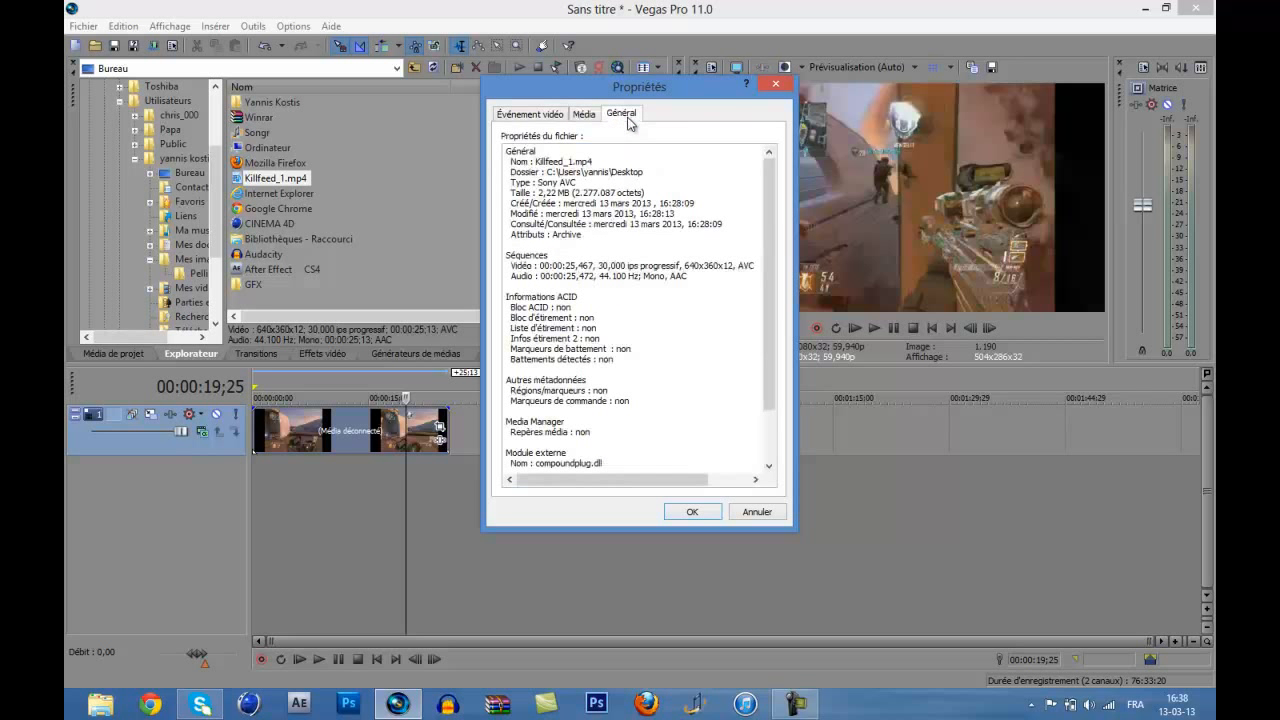
{"action": "left_click", "coordinate": [588, 118]}
{"action": "left_click", "coordinate": [550, 116]}
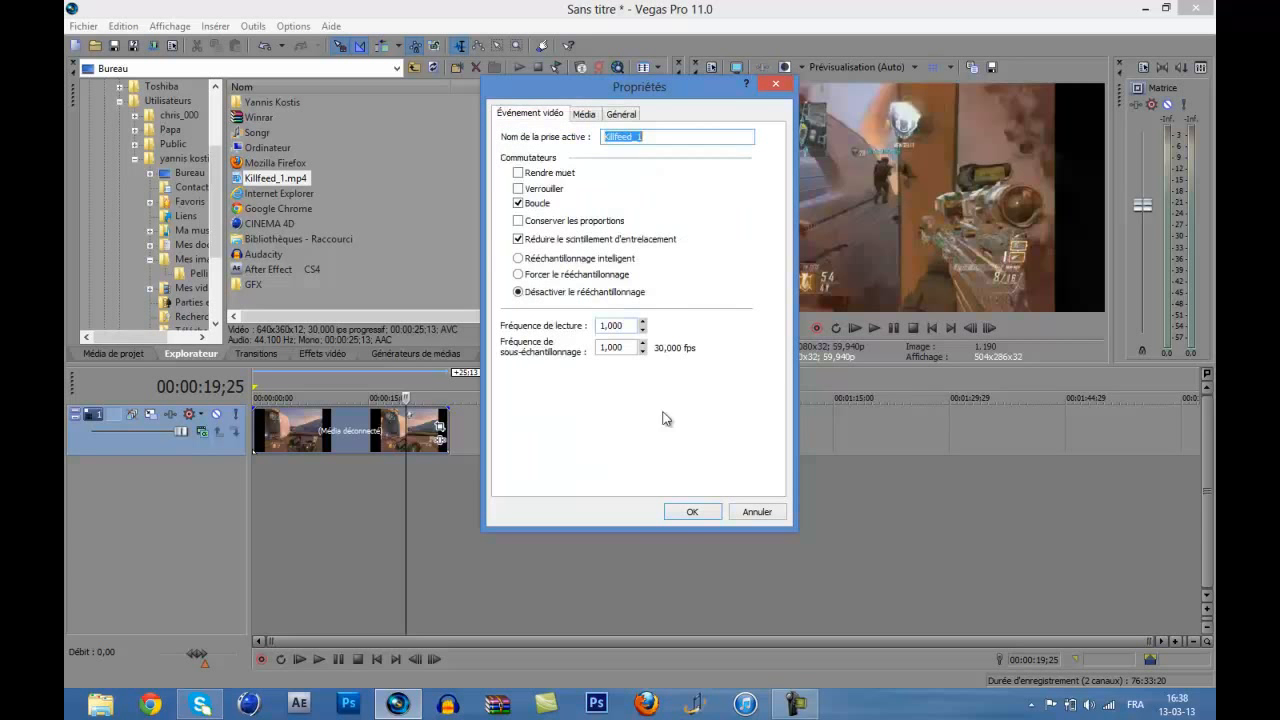
{"action": "left_click", "coordinate": [690, 512]}
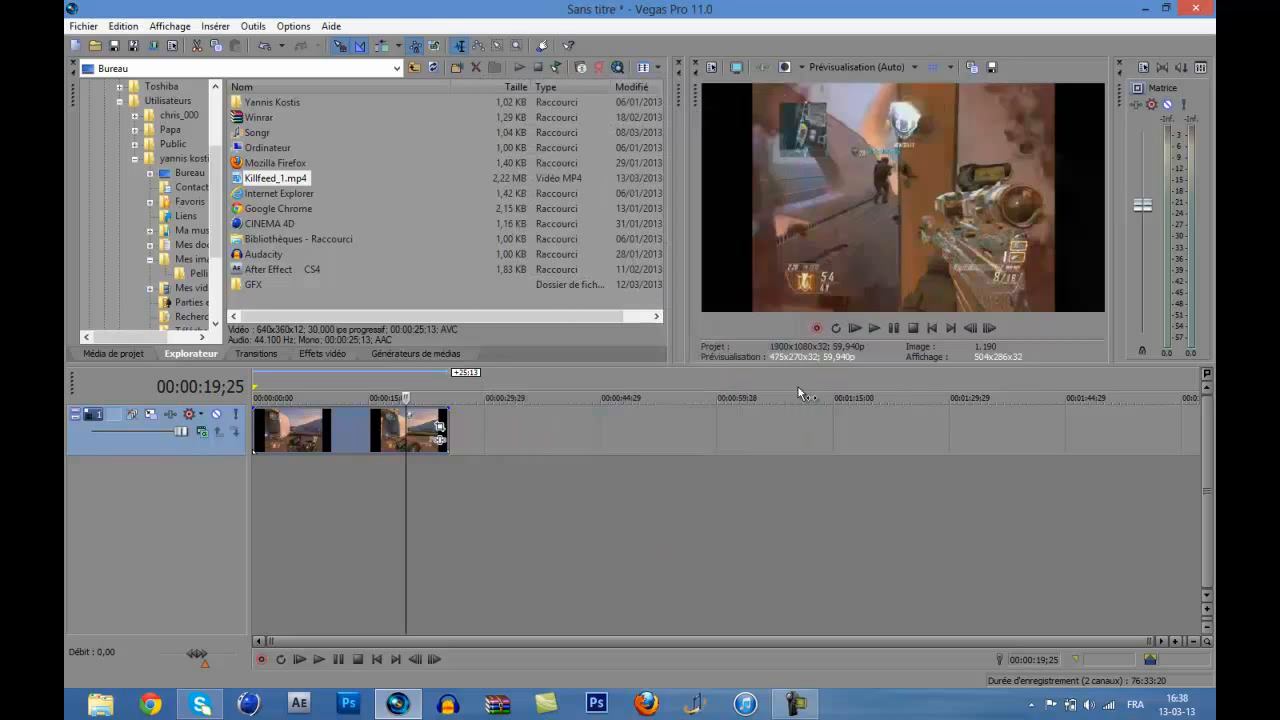
Preview the clip from its start, and return the playhead to the beginning of the timeline after stopping playback.
{"action": "left_click", "coordinate": [856, 328]}
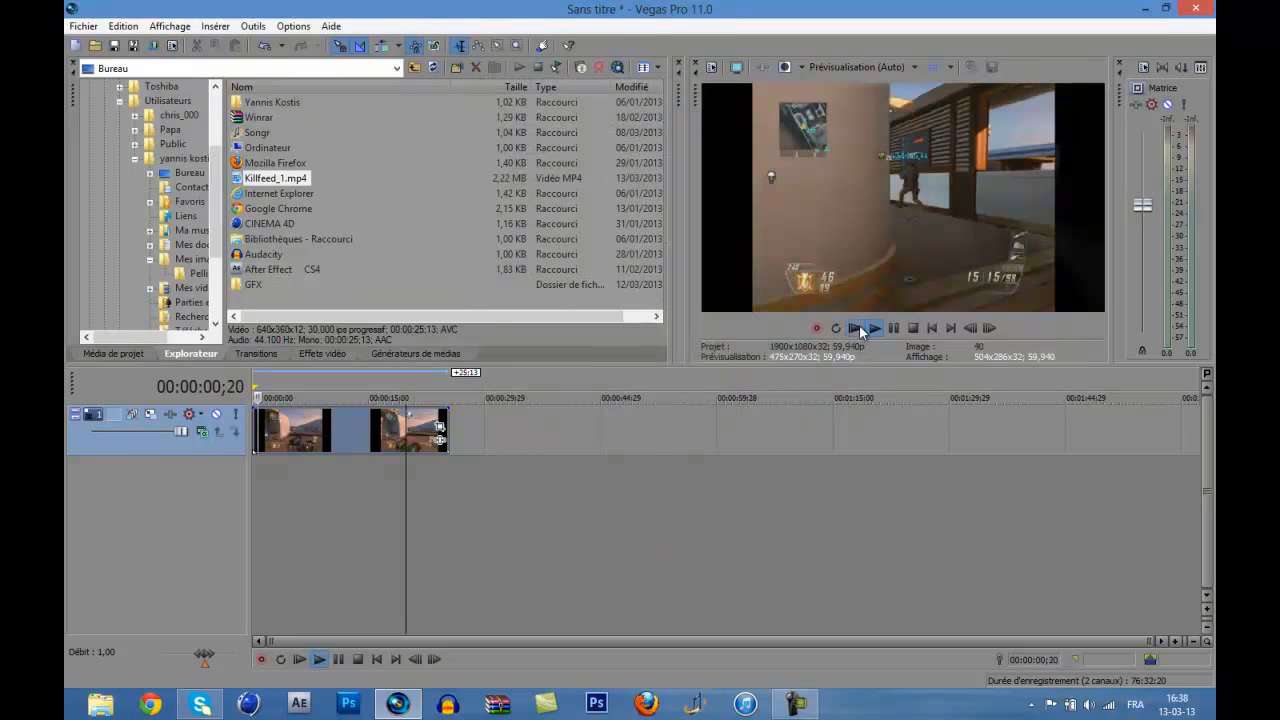
{"action": "left_click", "coordinate": [912, 329]}
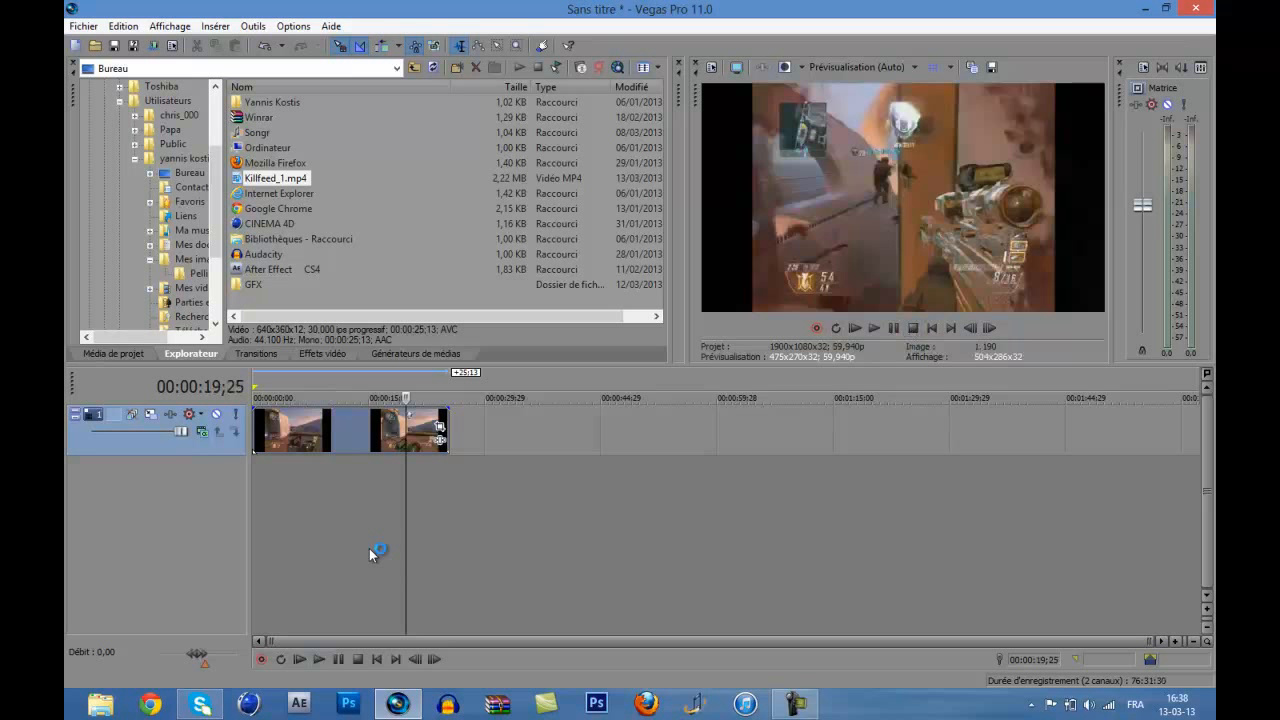
{"action": "left_click", "coordinate": [256, 533]}
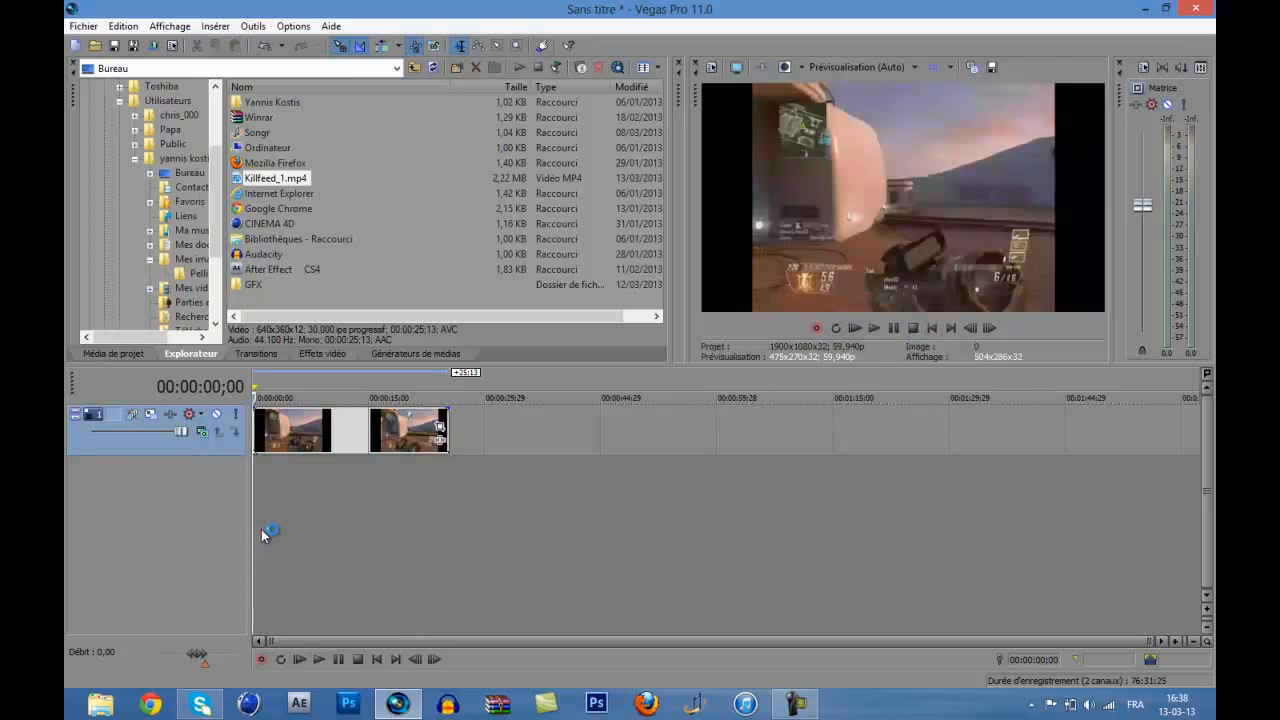
Start rendering the project with Rendre en tant que and show the additional template filter options.
{"action": "left_click", "coordinate": [84, 26]}
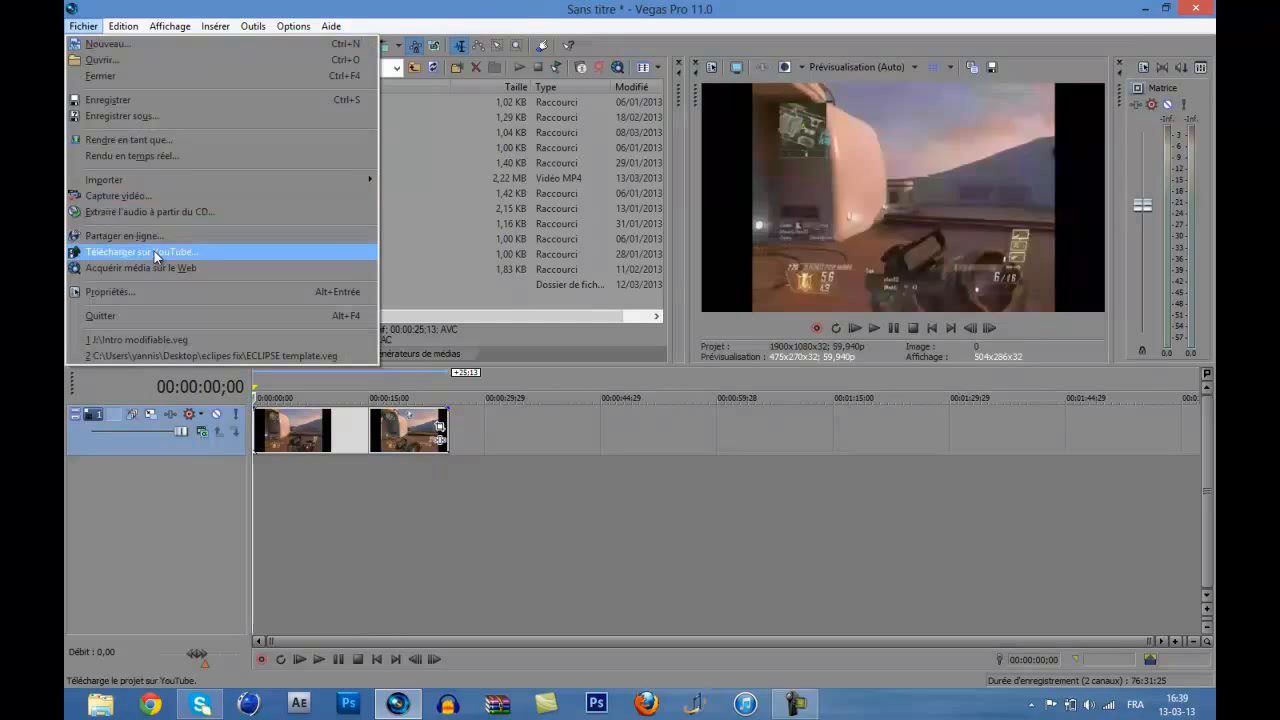
{"action": "left_click", "coordinate": [128, 142]}
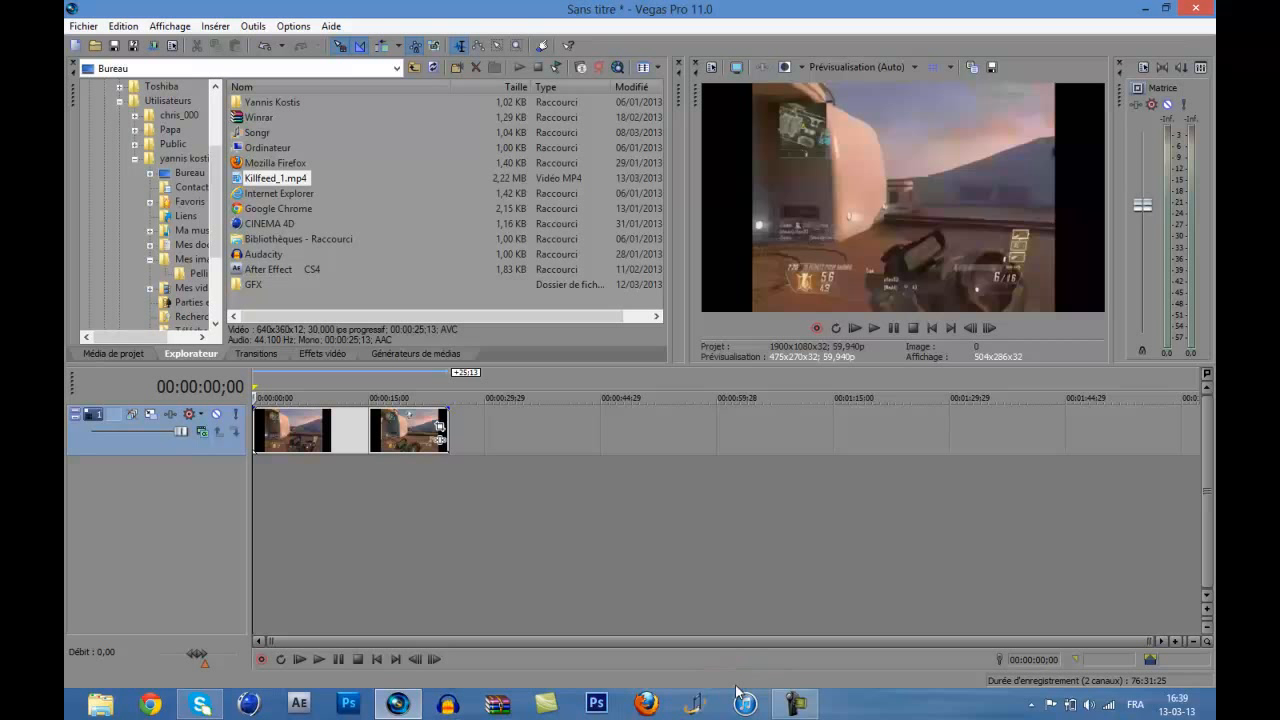
{"action": "left_click", "coordinate": [790, 708]}
{"action": "left_click", "coordinate": [154, 46]}
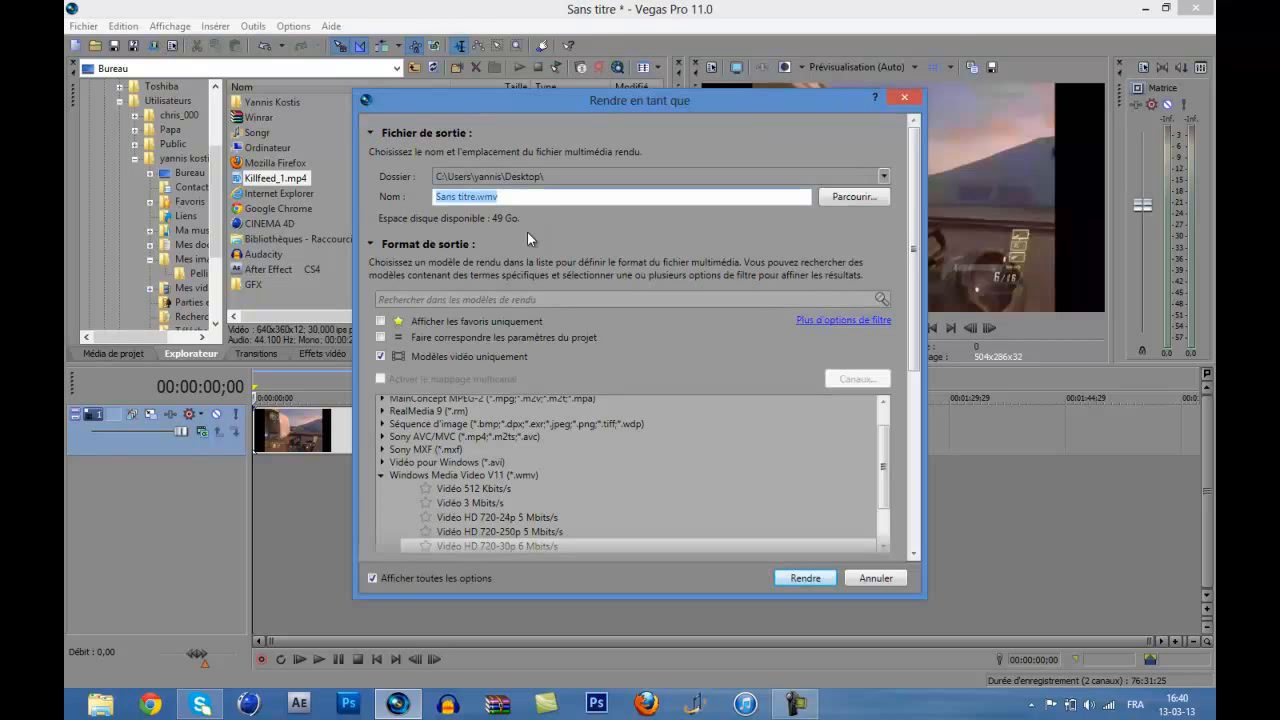
{"action": "left_click", "coordinate": [560, 198]}
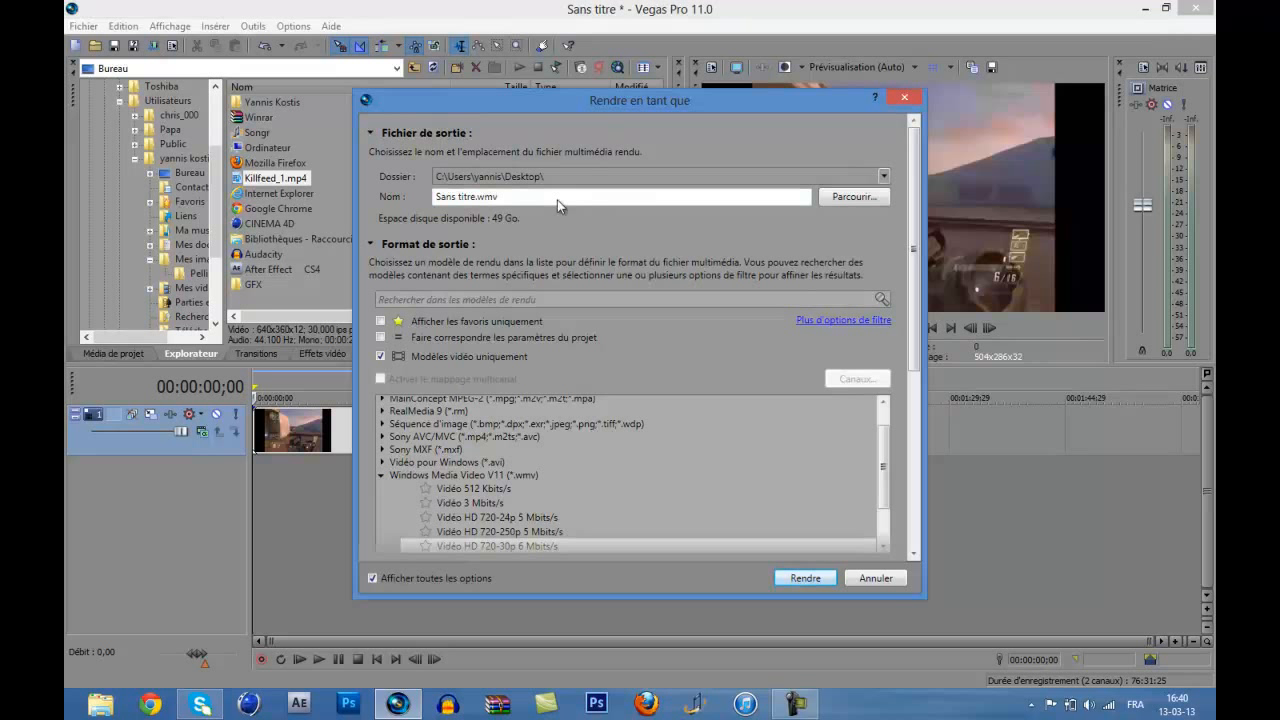
{"action": "left_click", "coordinate": [844, 332]}
{"action": "left_click", "coordinate": [844, 321]}
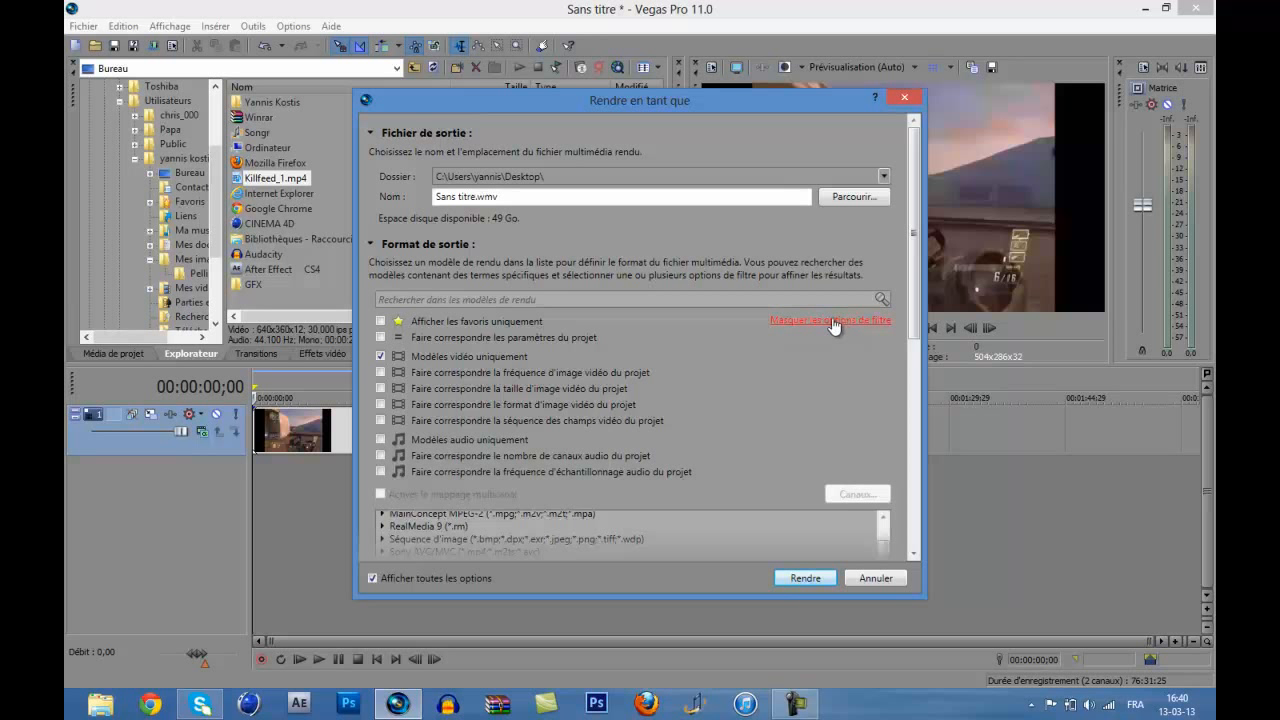
{"action": "scroll", "coordinate": [691, 329], "scroll_direction": "down", "scroll_amount": 3}
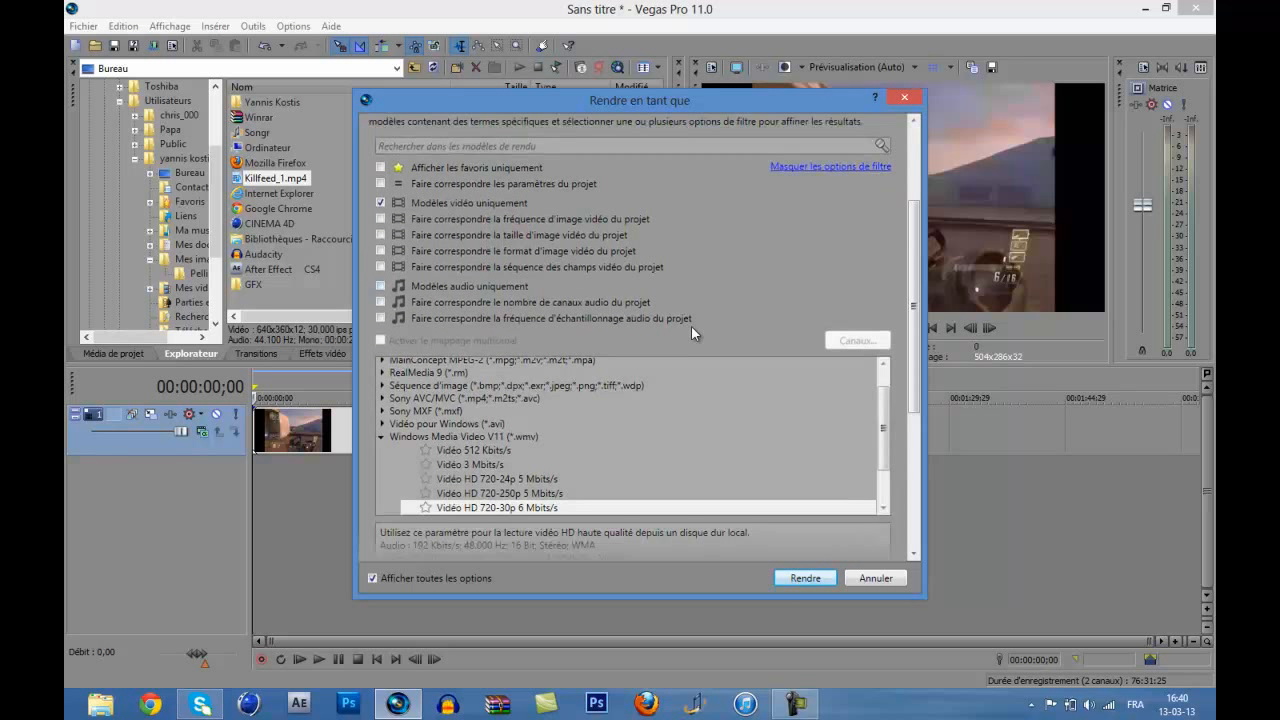
{"action": "scroll", "coordinate": [561, 457], "scroll_direction": "down", "scroll_amount": 1}
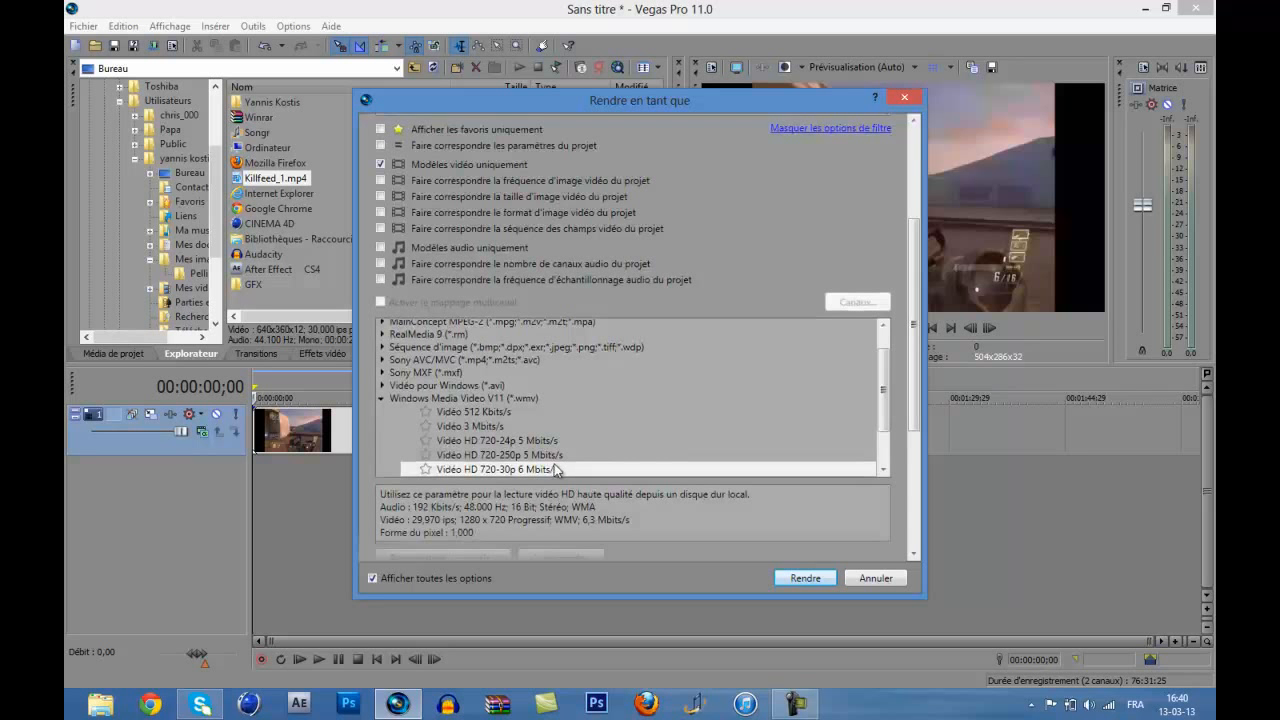
{"action": "scroll", "coordinate": [553, 475], "scroll_direction": "down", "scroll_amount": 2}
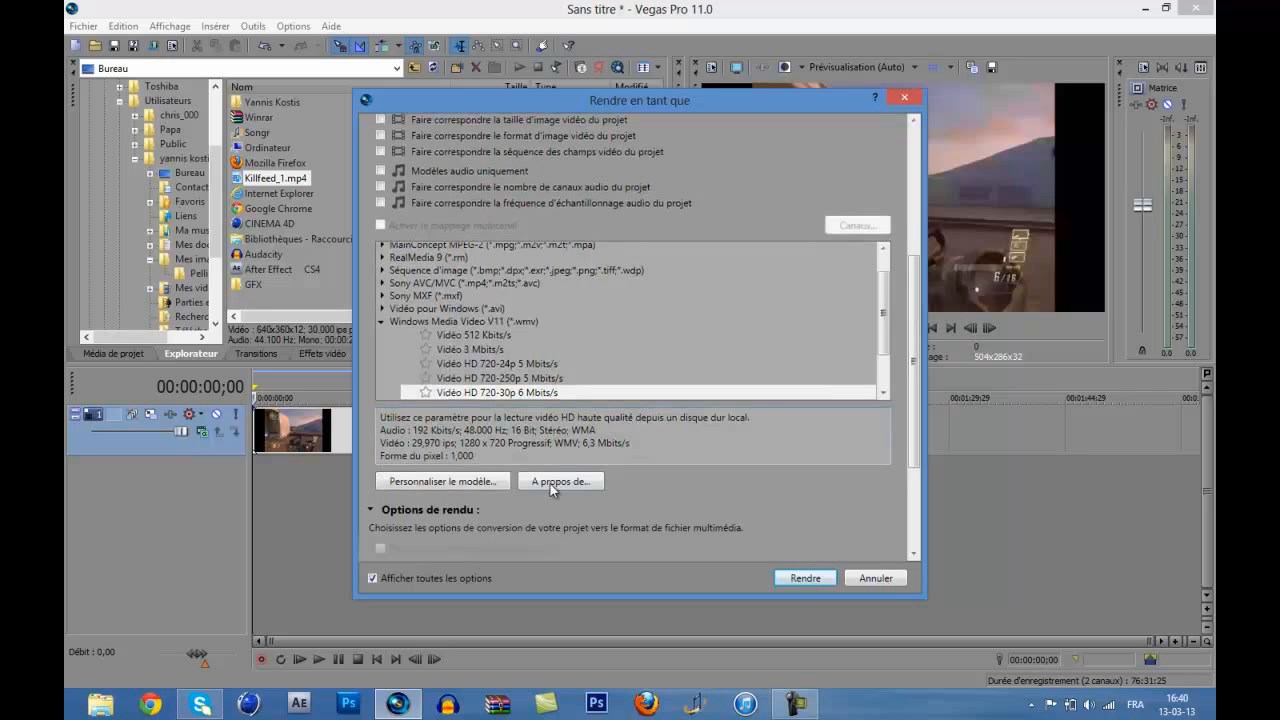
{"action": "left_click", "coordinate": [473, 485]}
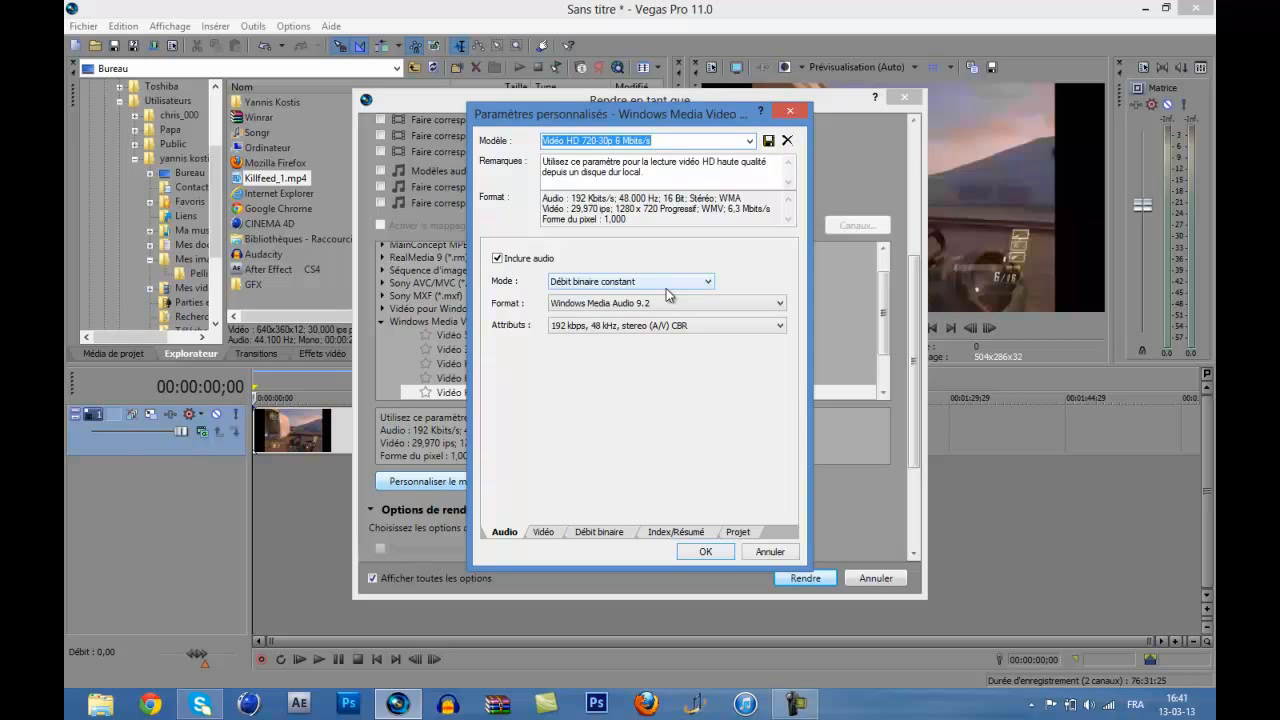
{"action": "left_click", "coordinate": [791, 110]}
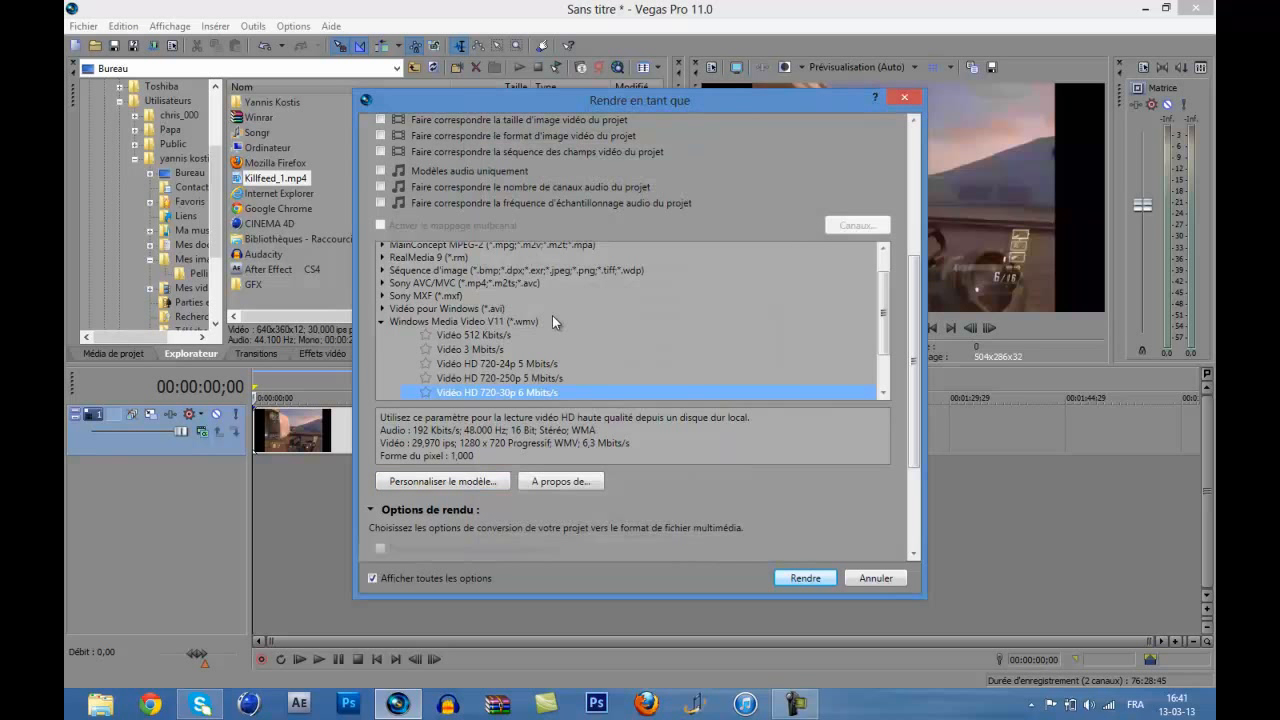
Choose the Internet HD 1080p render template in the MainConcept AVC/AAC (*.mp4) format.
{"action": "scroll", "coordinate": [543, 298], "scroll_direction": "up", "scroll_amount": 1}
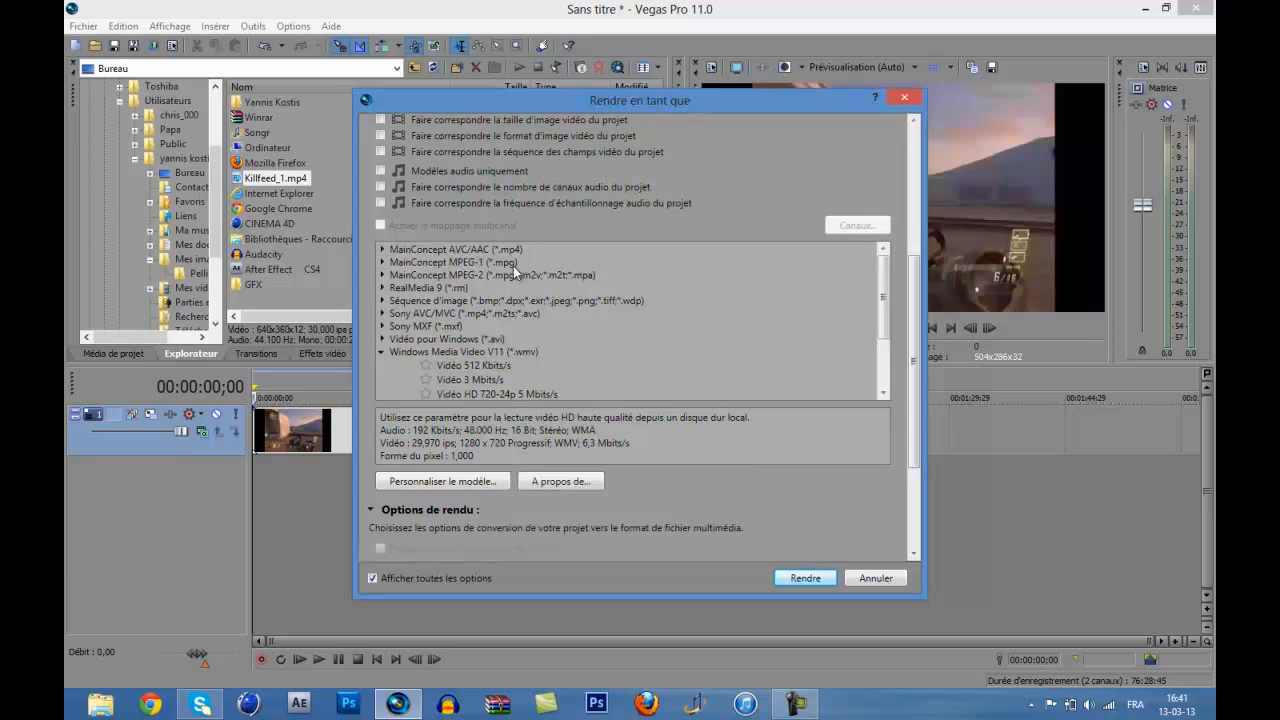
{"action": "left_click", "coordinate": [492, 248]}
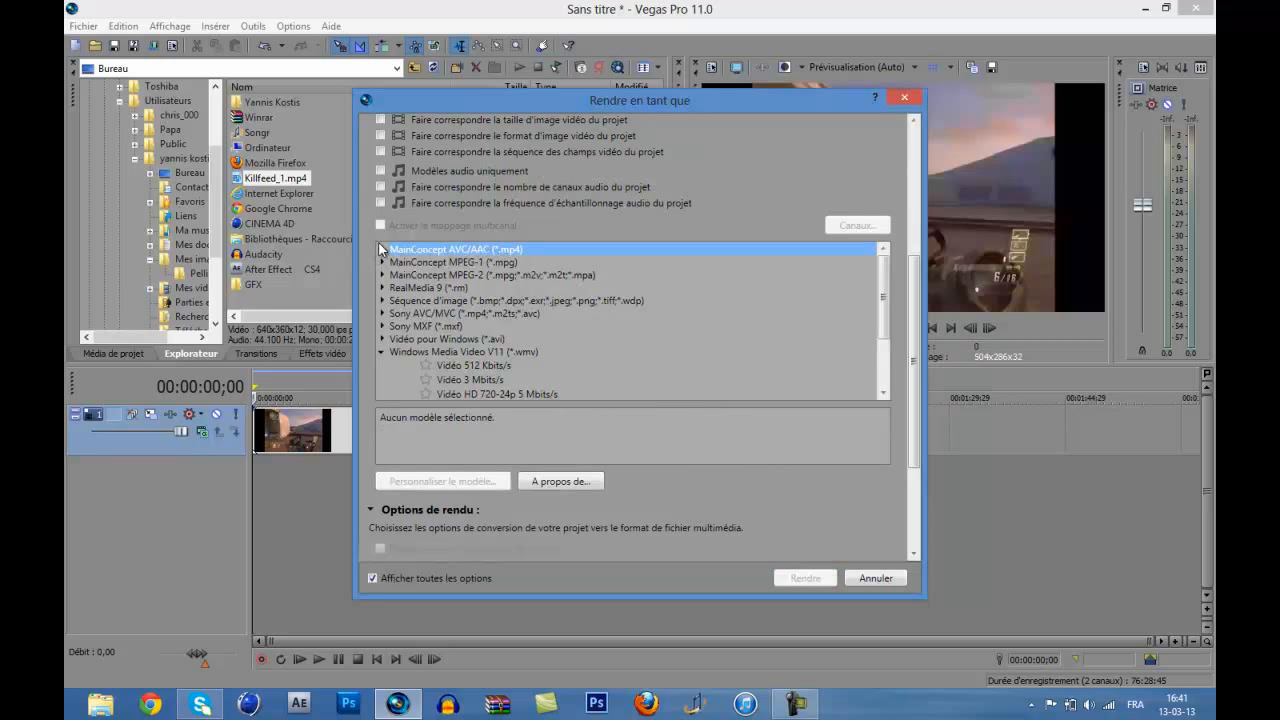
{"action": "double_click", "coordinate": [402, 249]}
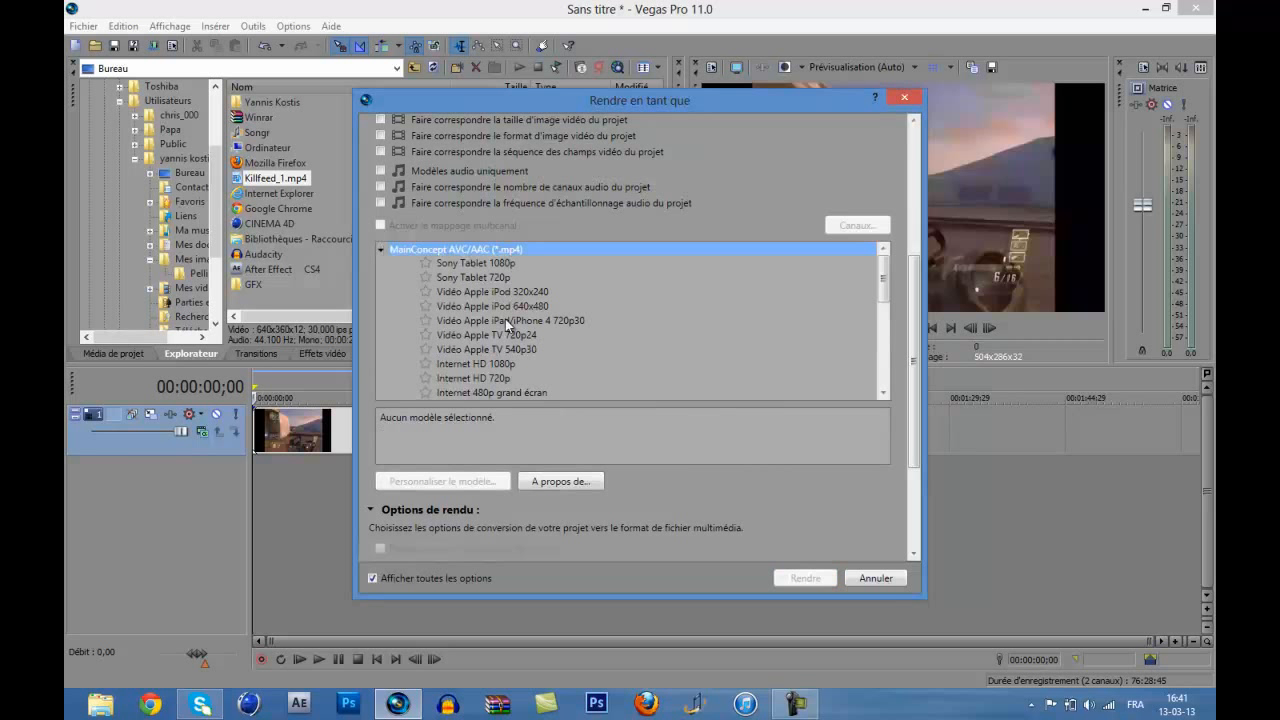
{"action": "scroll", "coordinate": [505, 322], "scroll_direction": "down", "scroll_amount": 1}
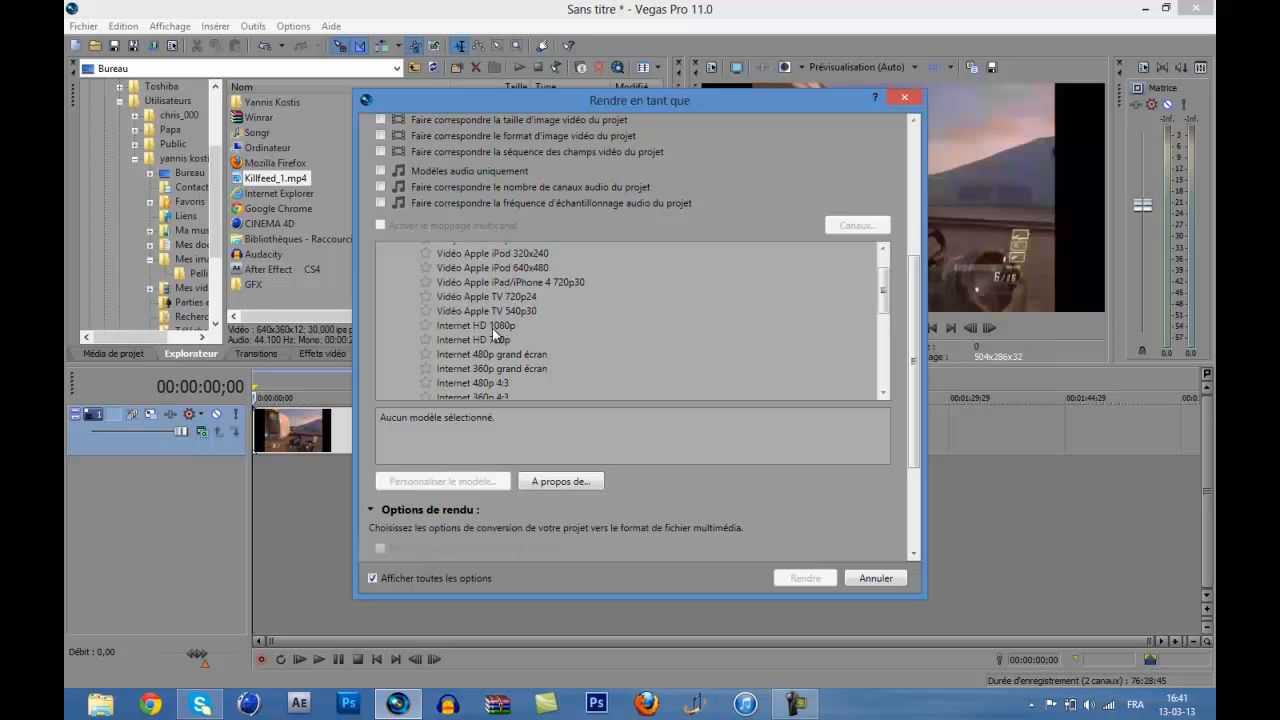
{"action": "left_click", "coordinate": [489, 327]}
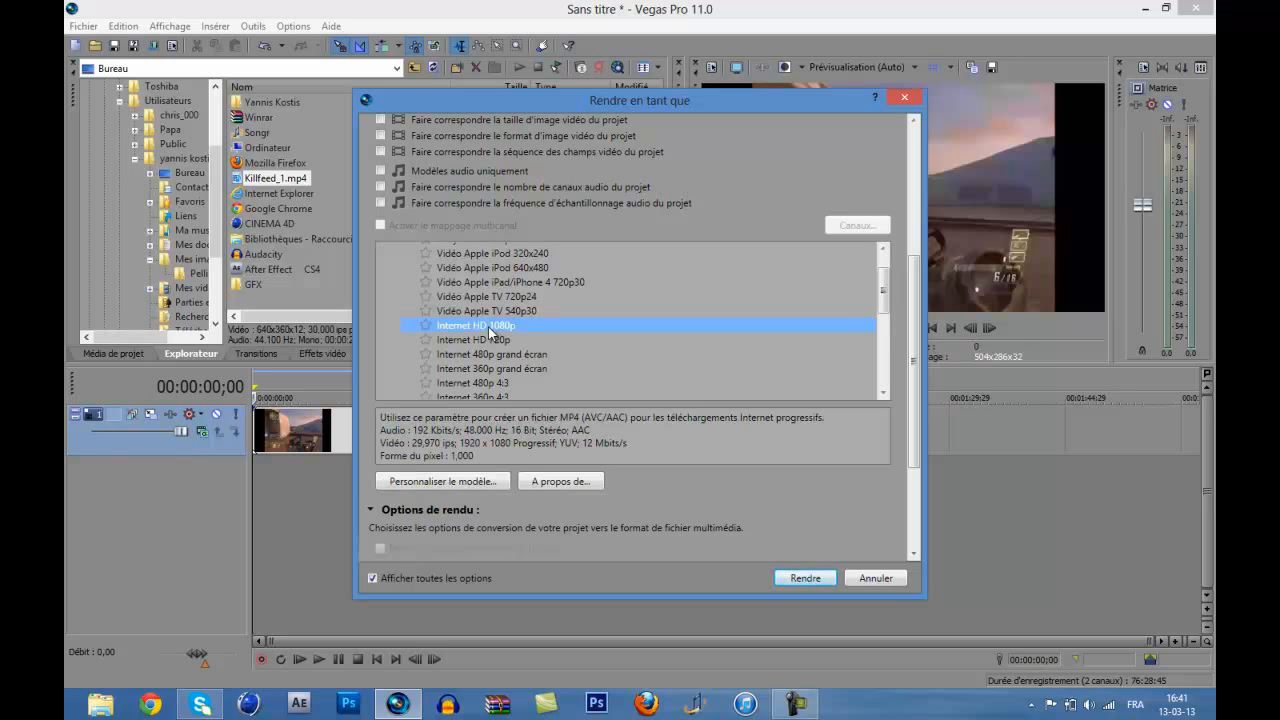
{"action": "scroll", "coordinate": [489, 327], "scroll_direction": "down", "scroll_amount": 2}
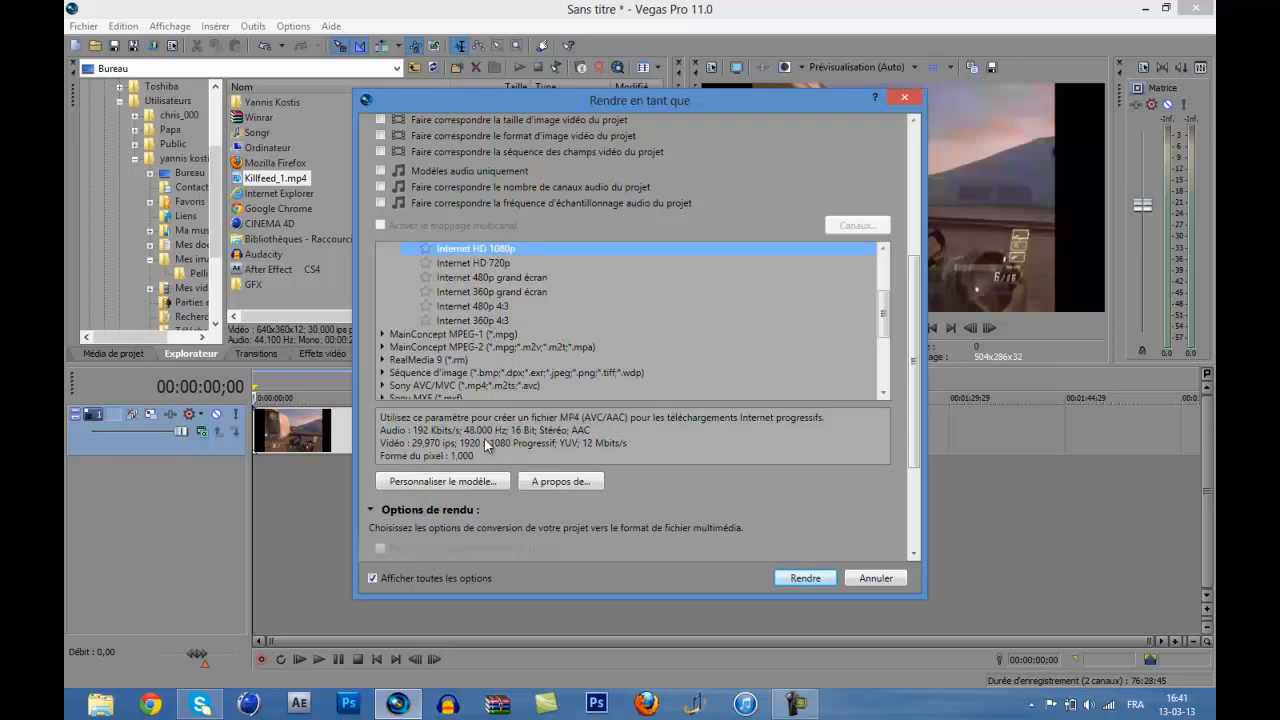
Customize the Internet HD 1080p template by setting its frame size to the custom option (taille d'image personnalisée).
{"action": "left_click", "coordinate": [466, 482]}
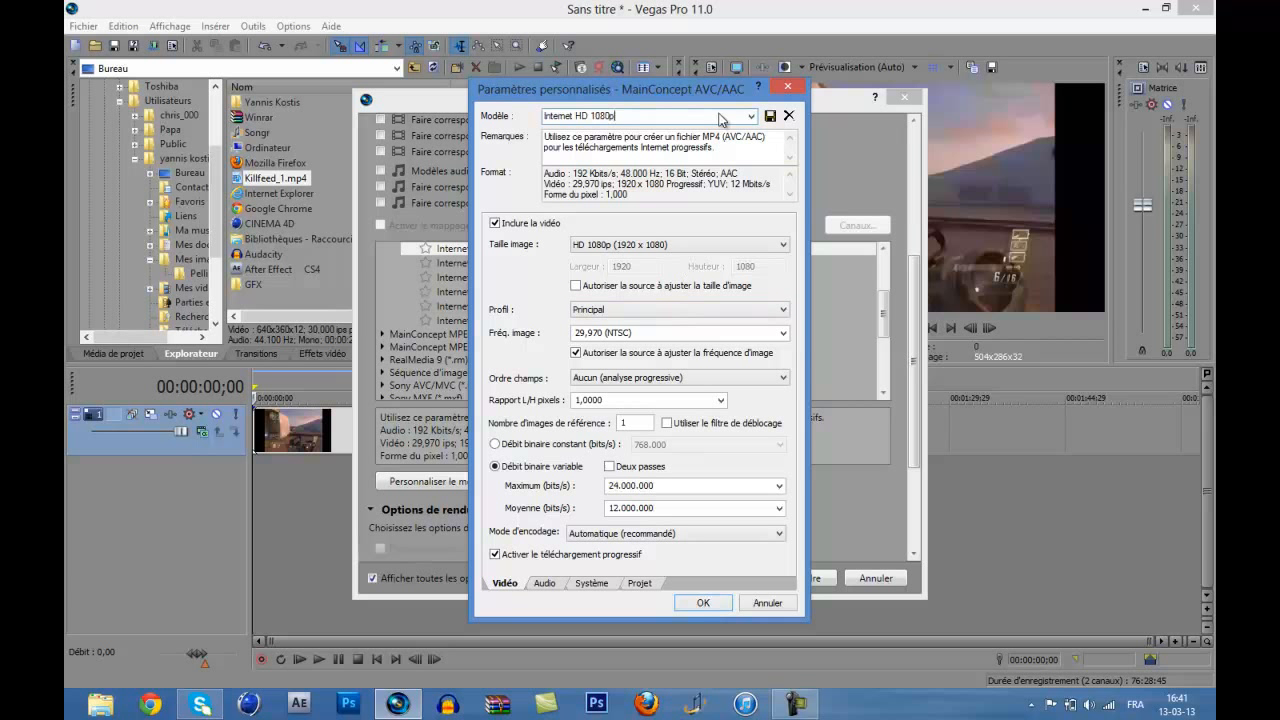
{"action": "left_click", "coordinate": [751, 116]}
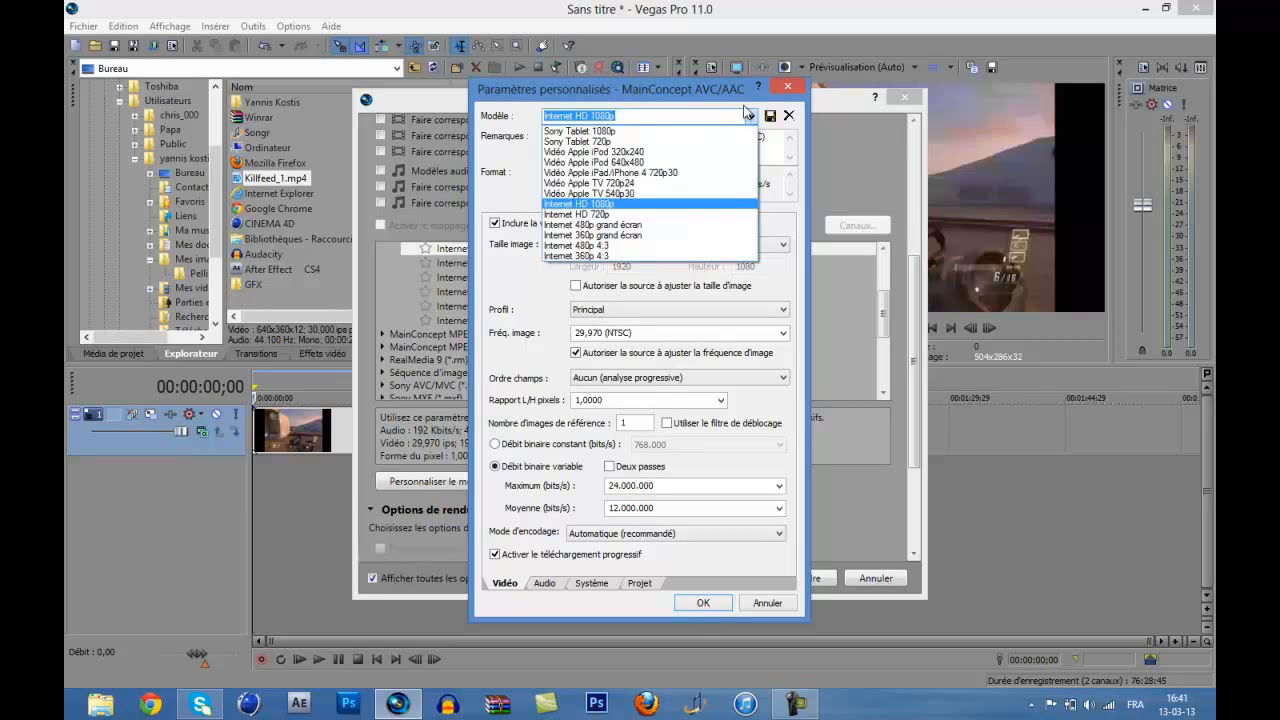
{"action": "left_click", "coordinate": [750, 115]}
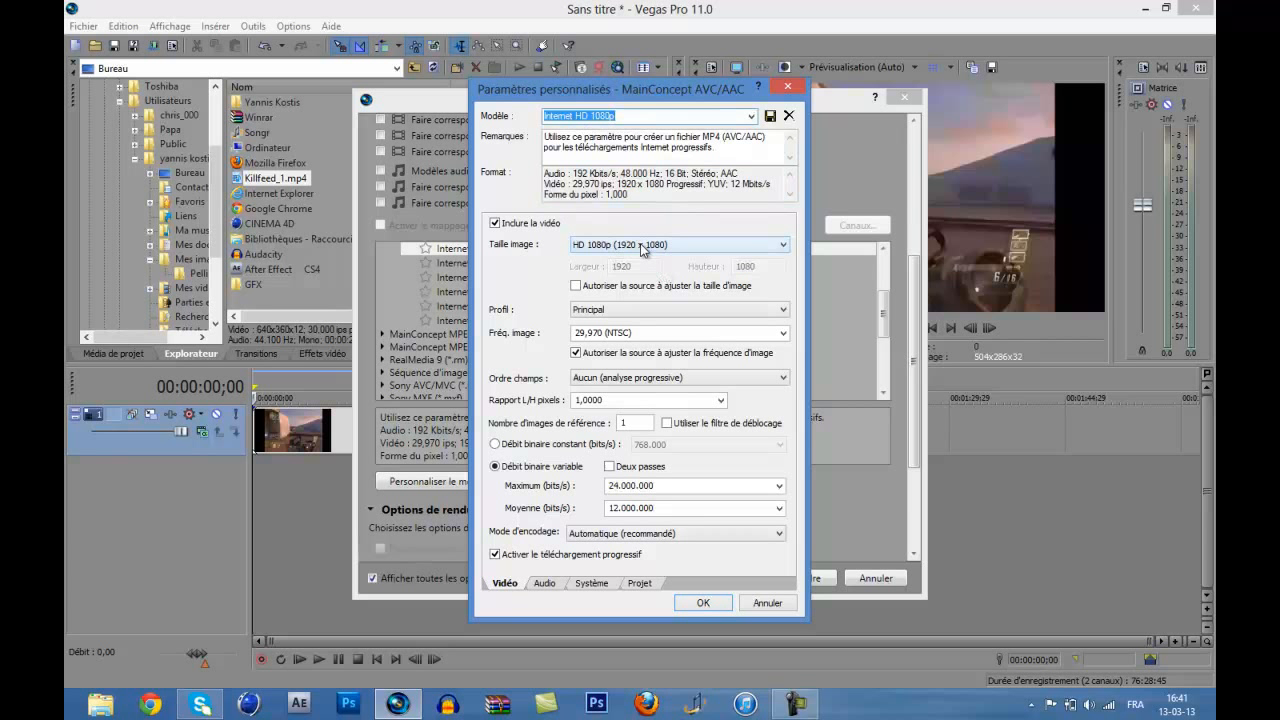
{"action": "left_click", "coordinate": [651, 286]}
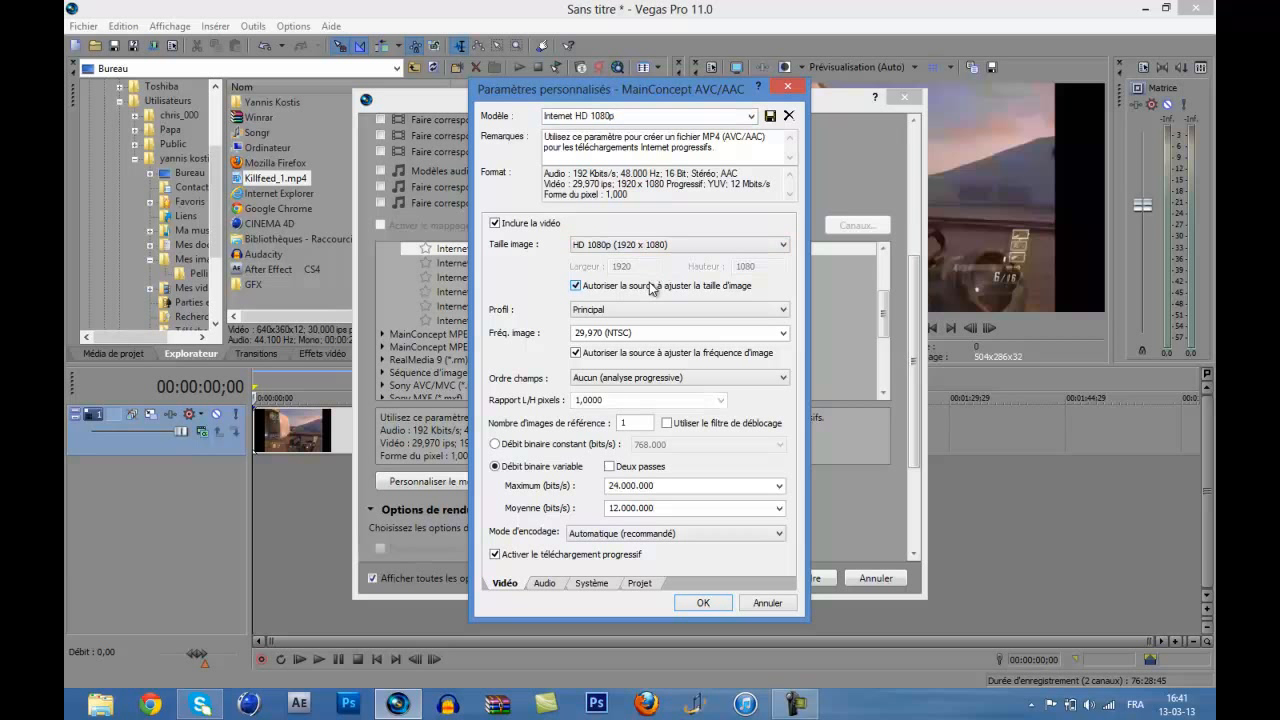
{"action": "left_click", "coordinate": [630, 245]}
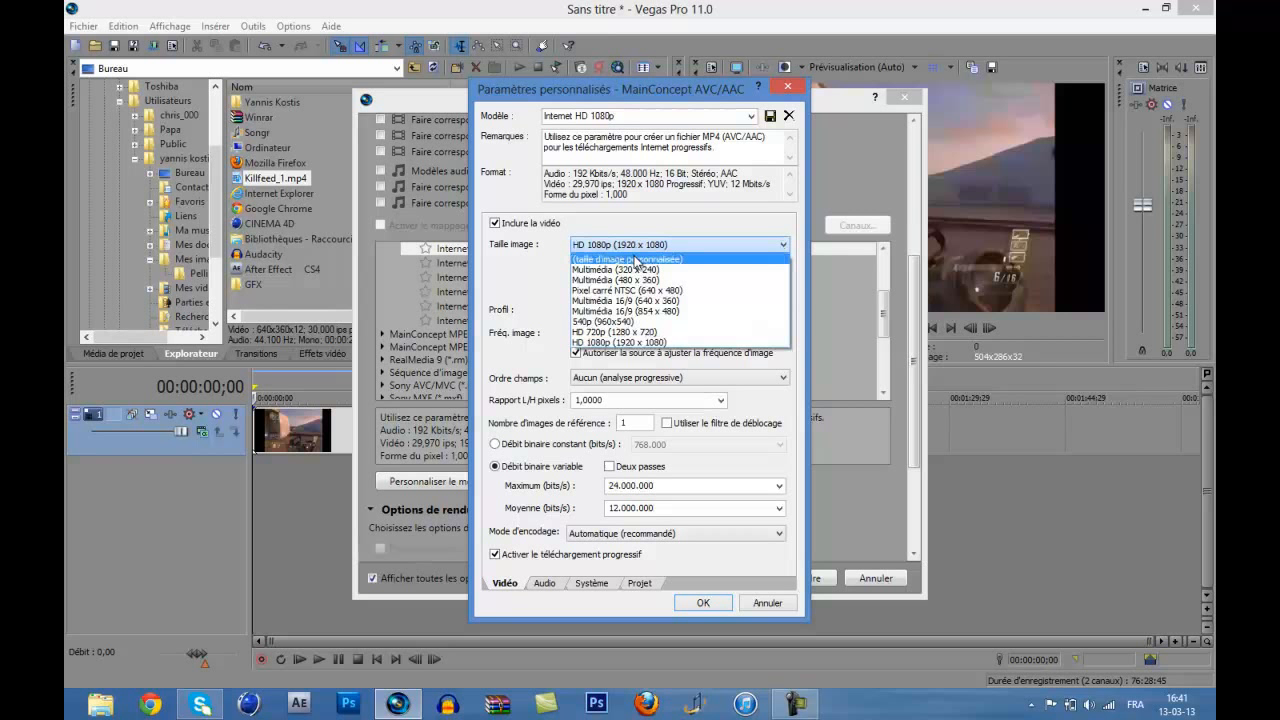
{"action": "left_click", "coordinate": [634, 259]}
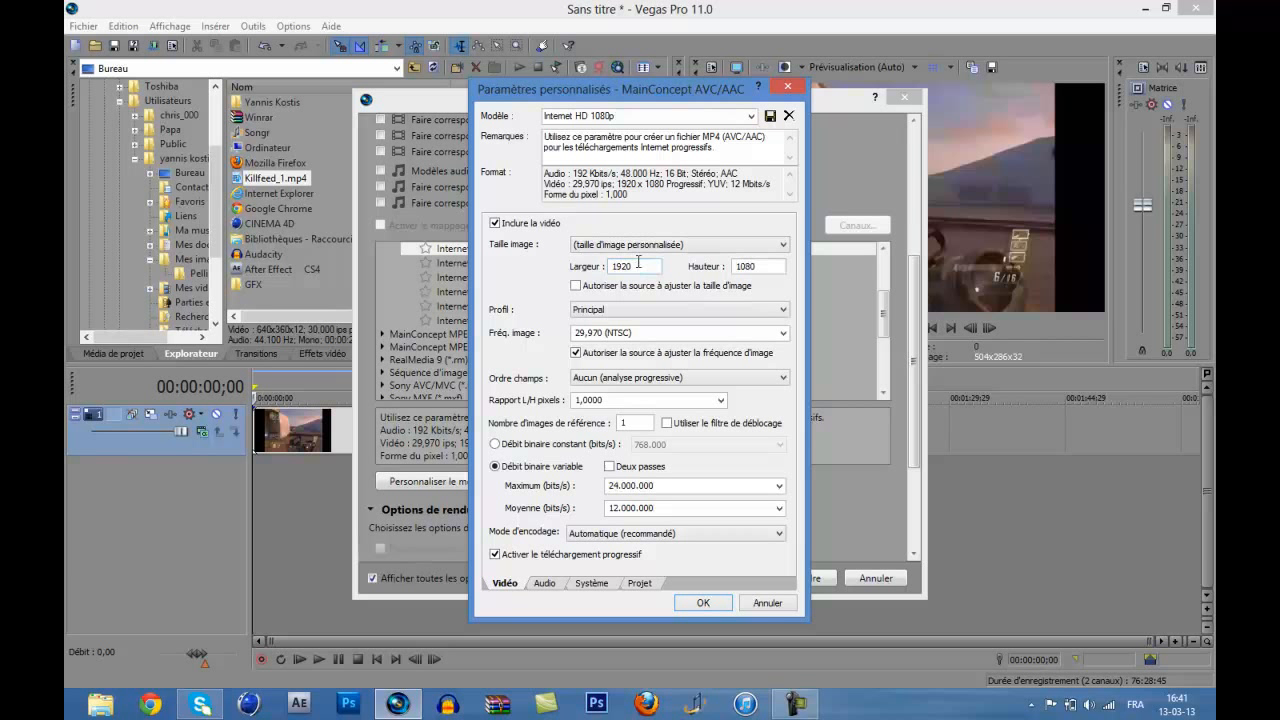
Set the Internet HD 1080p template's video frame rate to 59,9400.
{"action": "left_click", "coordinate": [620, 333]}
{"action": "left_click", "coordinate": [620, 334]}
{"action": "left_click", "coordinate": [783, 341]}
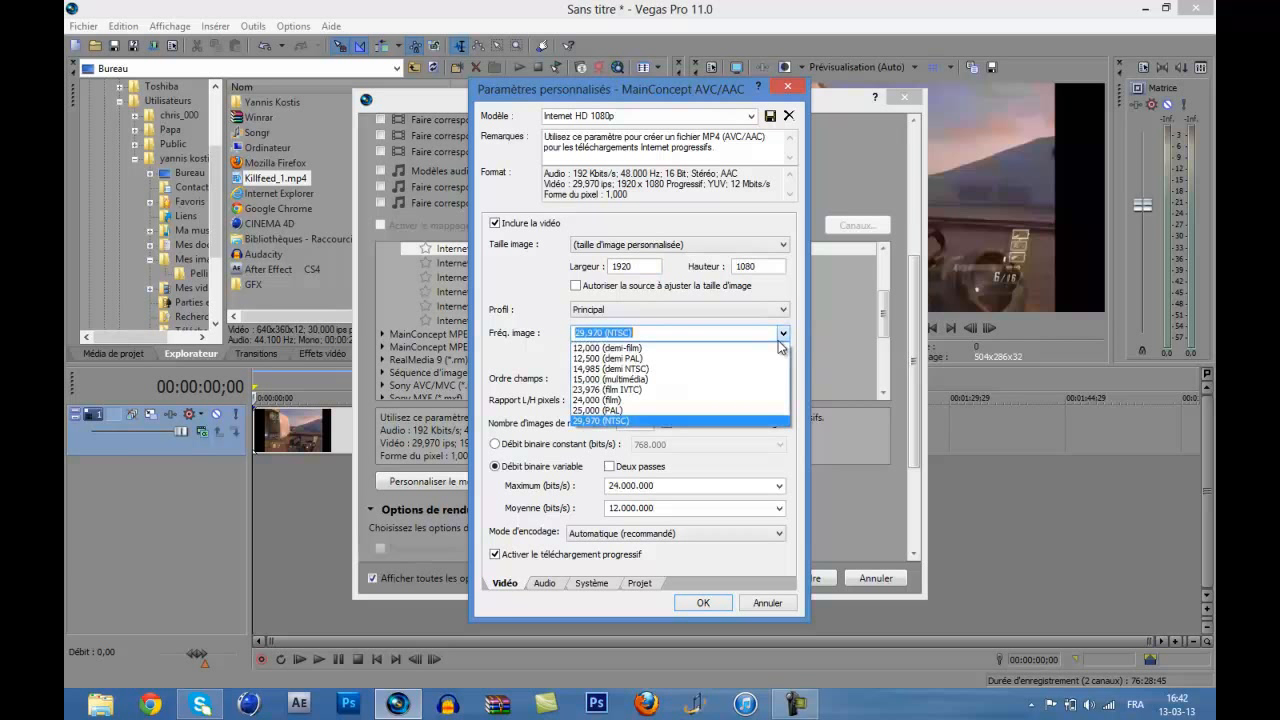
{"action": "left_click", "coordinate": [783, 340]}
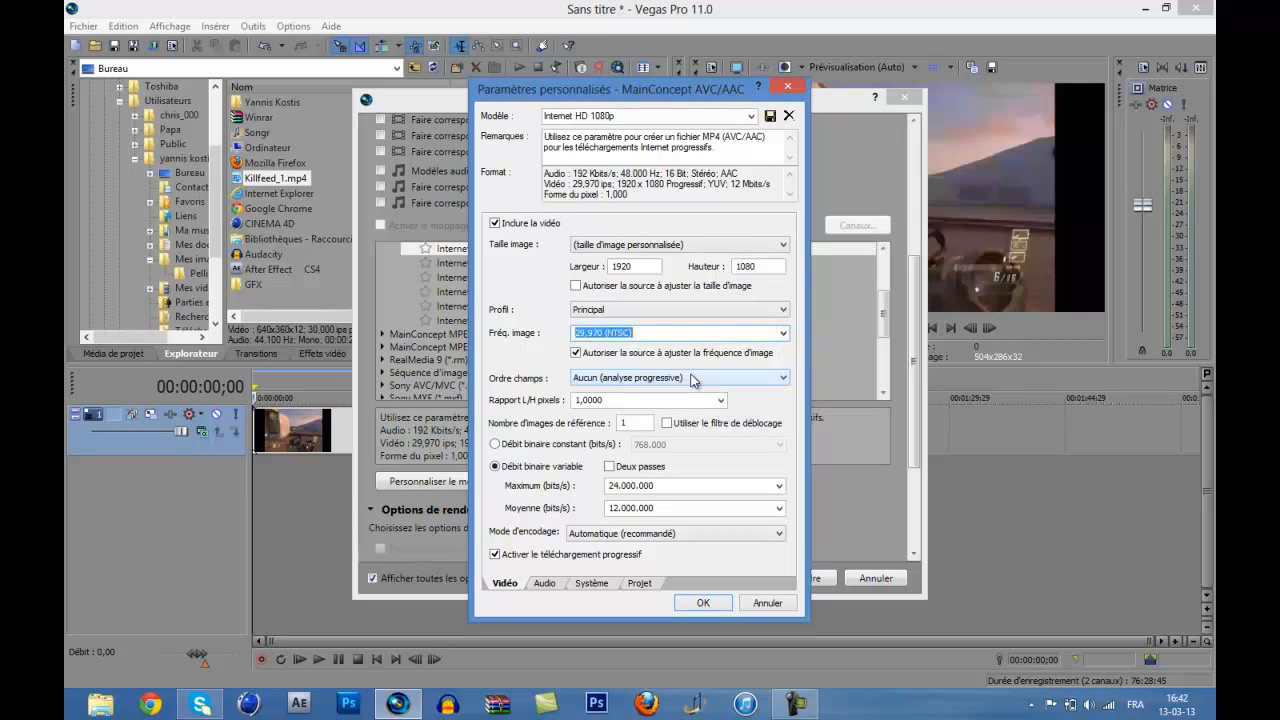
{"action": "key", "text": "BackSpace"}
{"action": "type", "text": "59,9400"}
{"action": "left_click", "coordinate": [630, 405]}
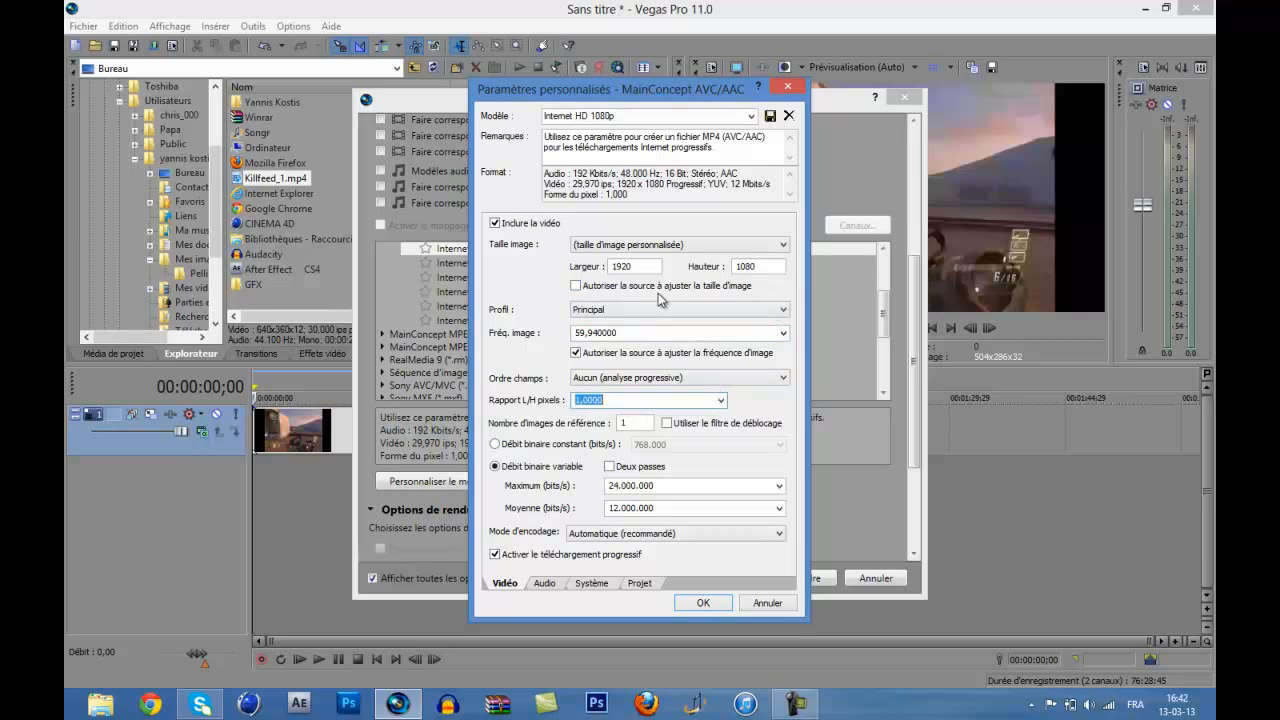
Try to trim the frame rate's trailing zeros to 59,9400 while toggling the option that lets the source adjust the frame rate.
{"action": "left_click", "coordinate": [650, 333]}
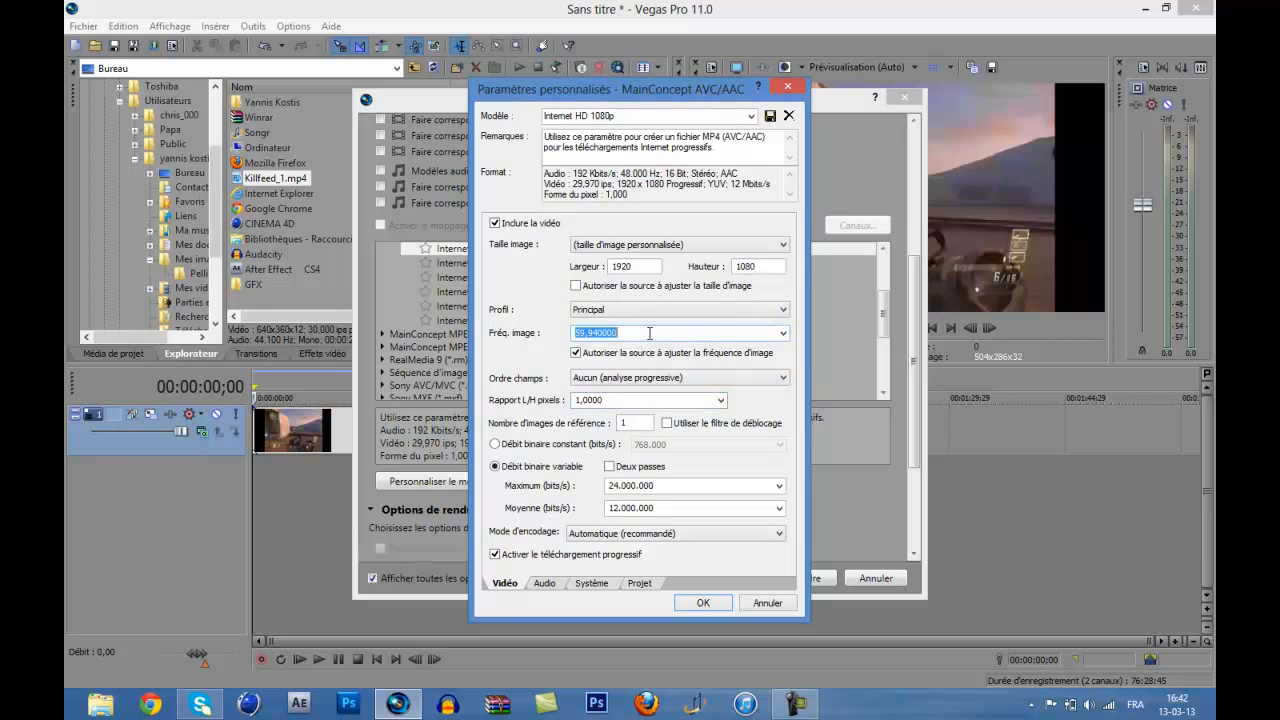
{"action": "left_click", "coordinate": [624, 337]}
{"action": "key", "text": "BackSpace"}
{"action": "key", "text": "BackSpace"}
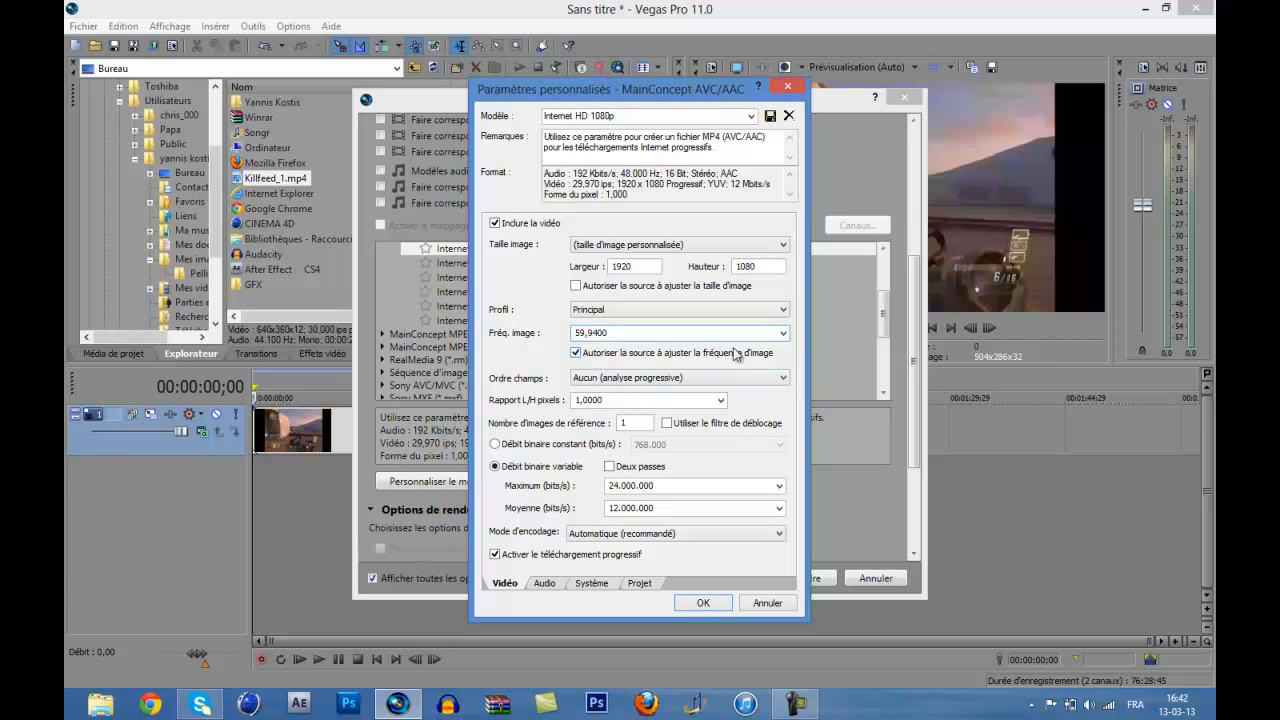
{"action": "left_click", "coordinate": [660, 360]}
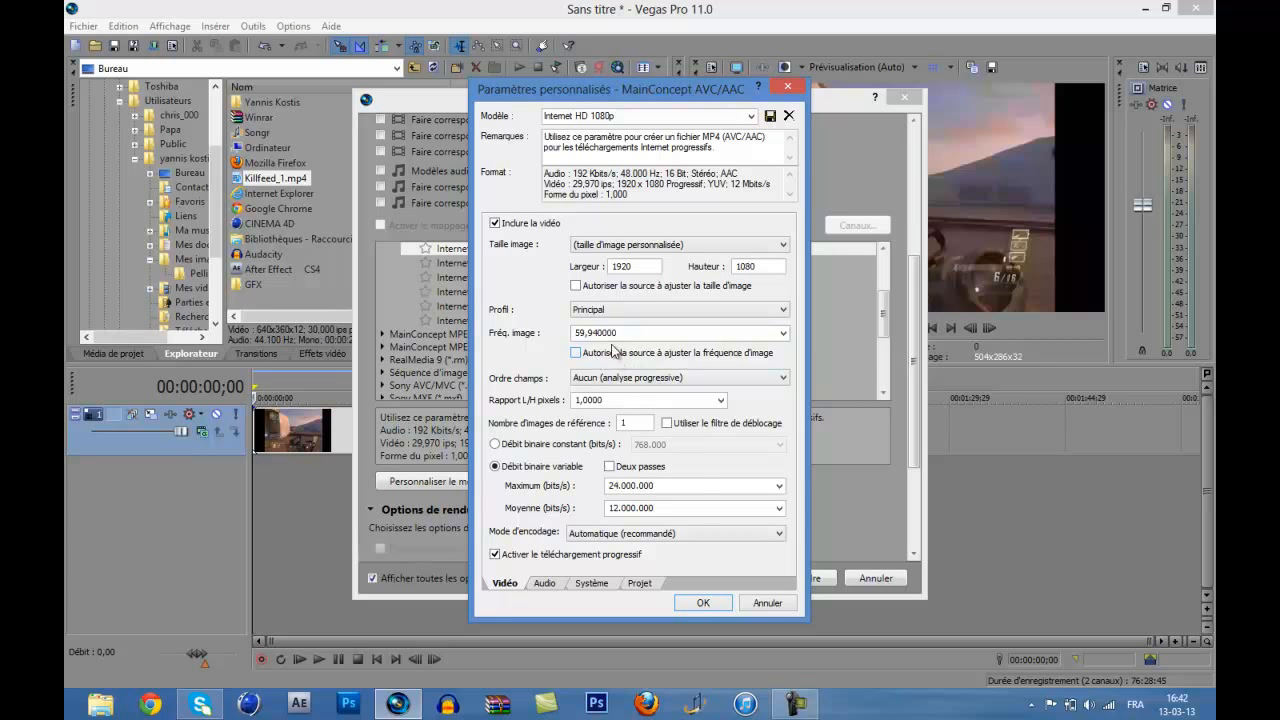
{"action": "double_click", "coordinate": [621, 332]}
{"action": "left_click", "coordinate": [621, 332]}
{"action": "key", "text": "BackSpace"}
{"action": "key", "text": "BackSpace"}
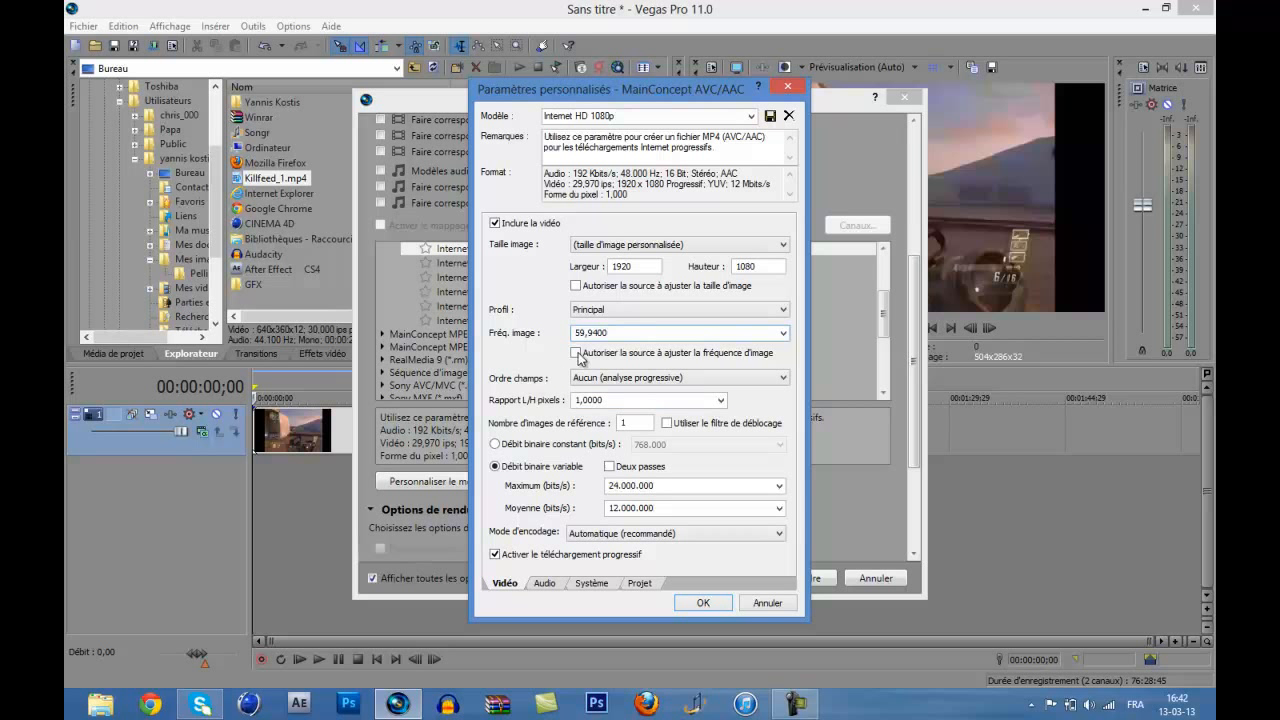
{"action": "key", "text": "Tab"}
{"action": "key", "text": "Tab"}
{"action": "key", "text": "Tab"}
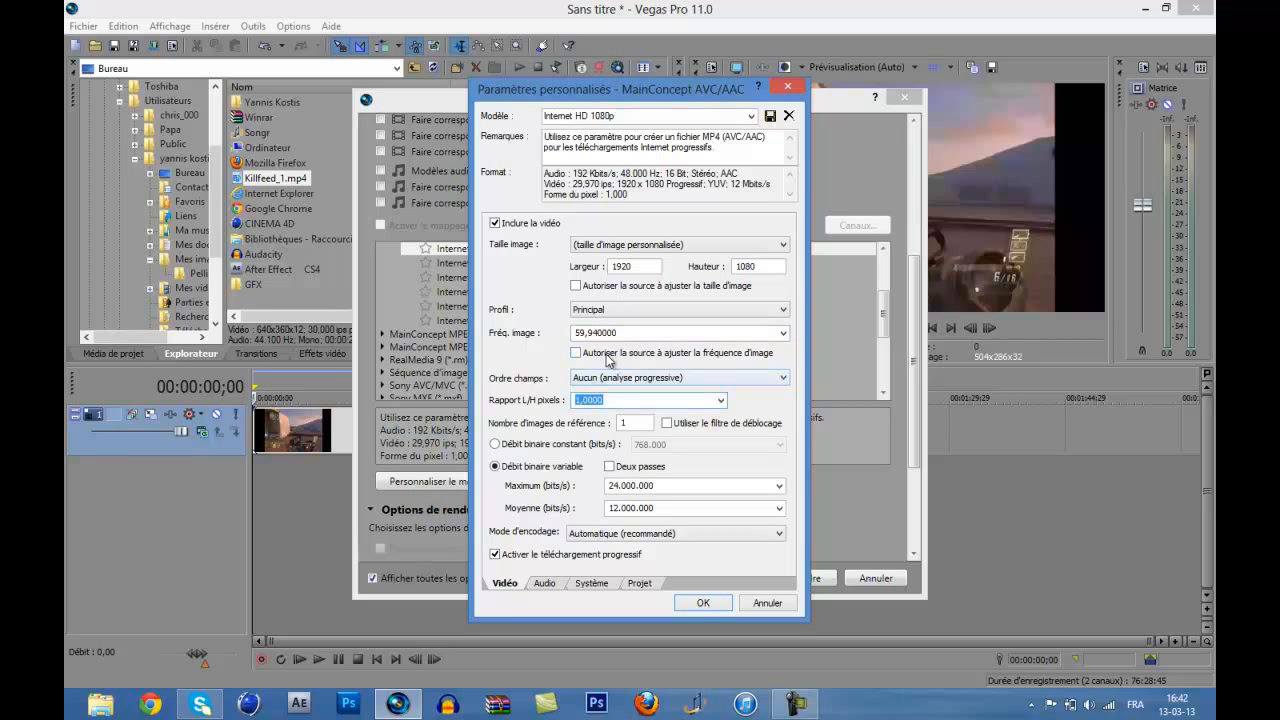
{"action": "left_click", "coordinate": [606, 354]}
{"action": "double_click", "coordinate": [617, 332]}
{"action": "left_click", "coordinate": [620, 332]}
{"action": "key", "text": "BackSpace"}
{"action": "key", "text": "BackSpace"}
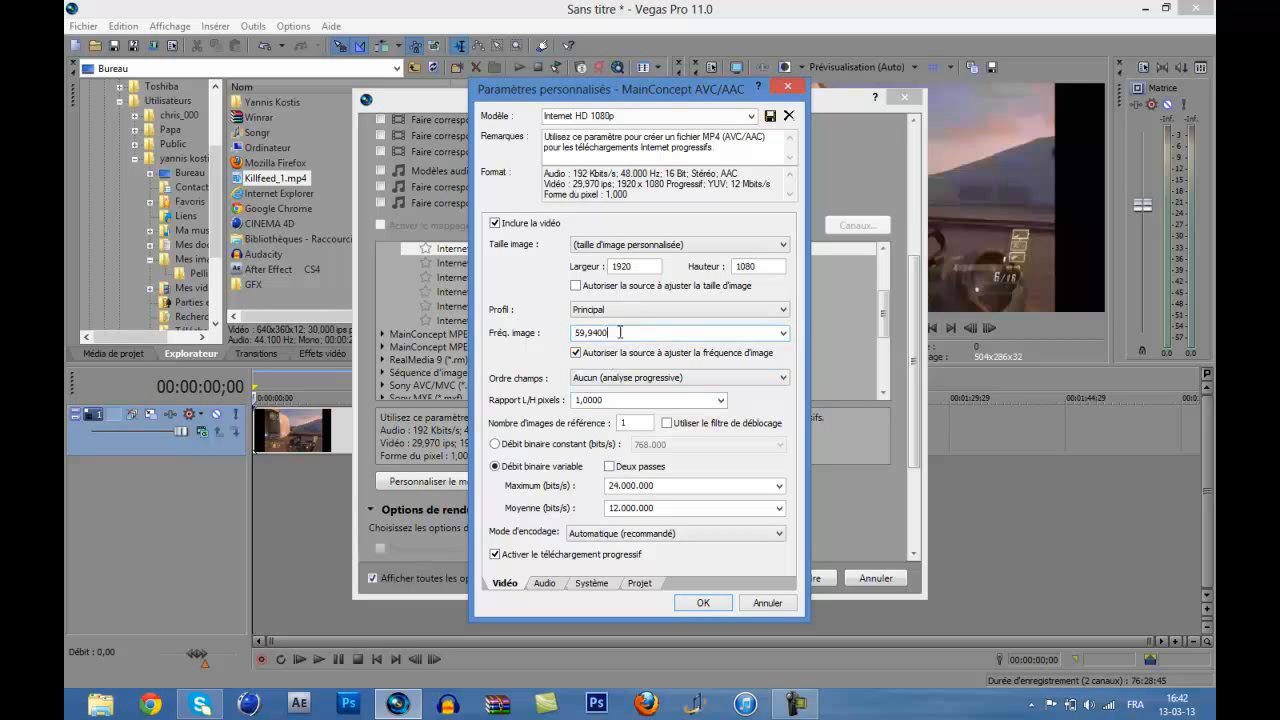
Stop the source from adjusting the frame rate and set the field order to Champ inférieur en premier.
{"action": "left_click", "coordinate": [578, 380]}
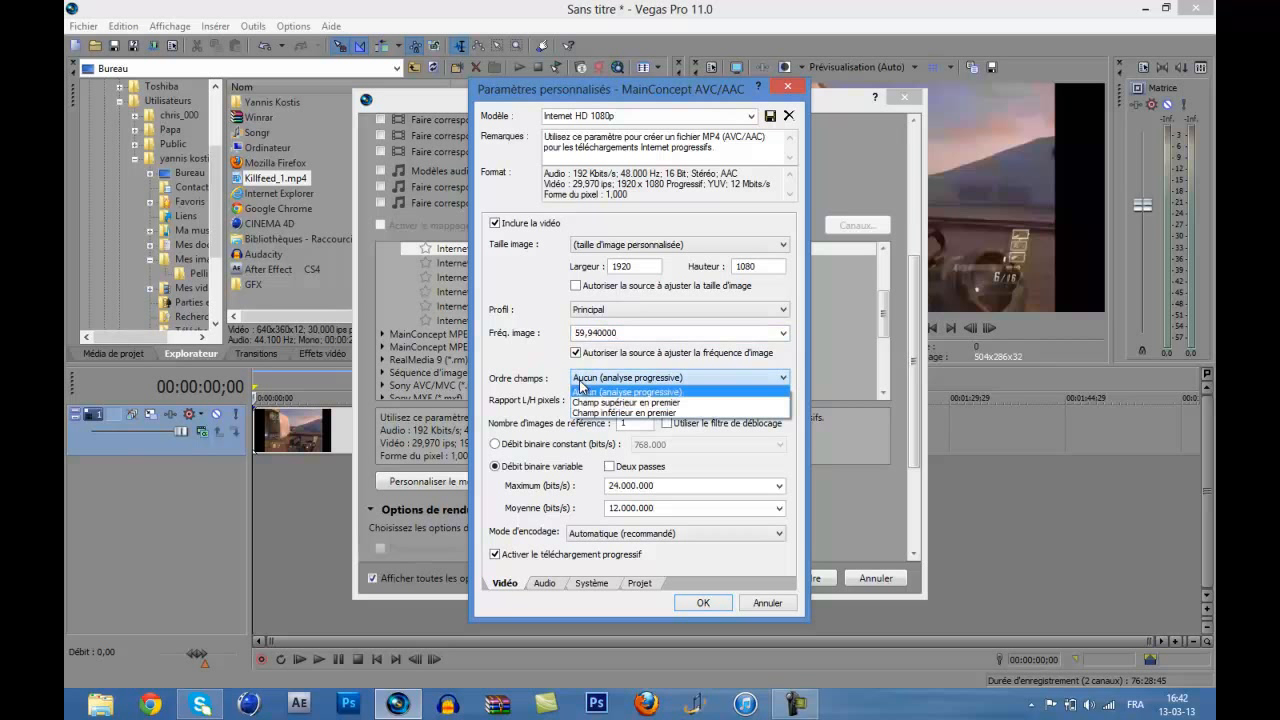
{"action": "left_click", "coordinate": [575, 357]}
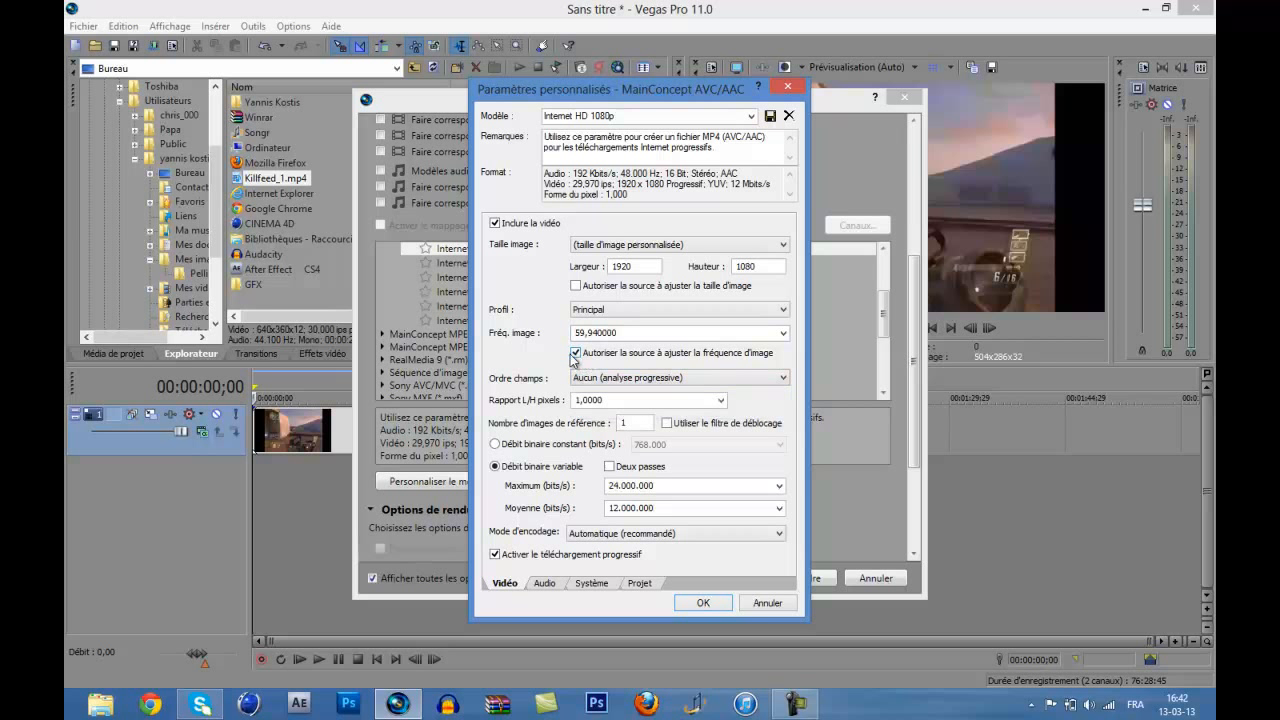
{"action": "left_click", "coordinate": [575, 354]}
{"action": "left_click", "coordinate": [640, 381]}
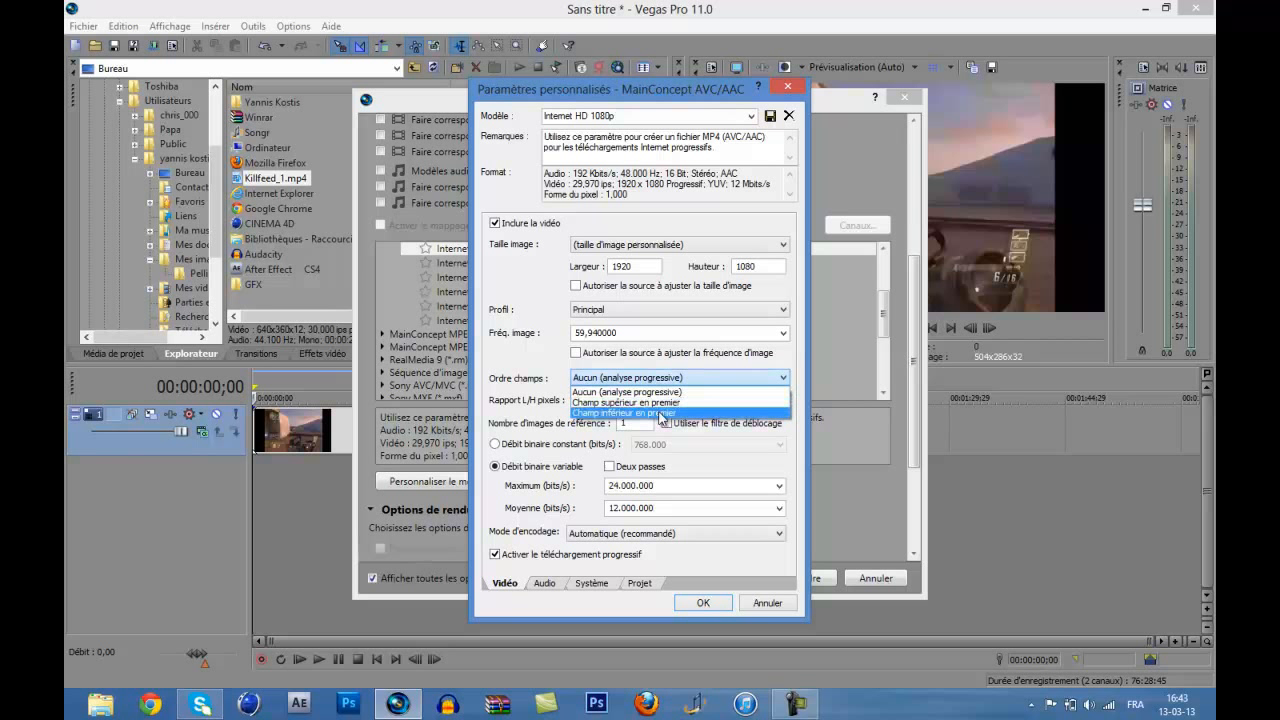
{"action": "left_click", "coordinate": [658, 413]}
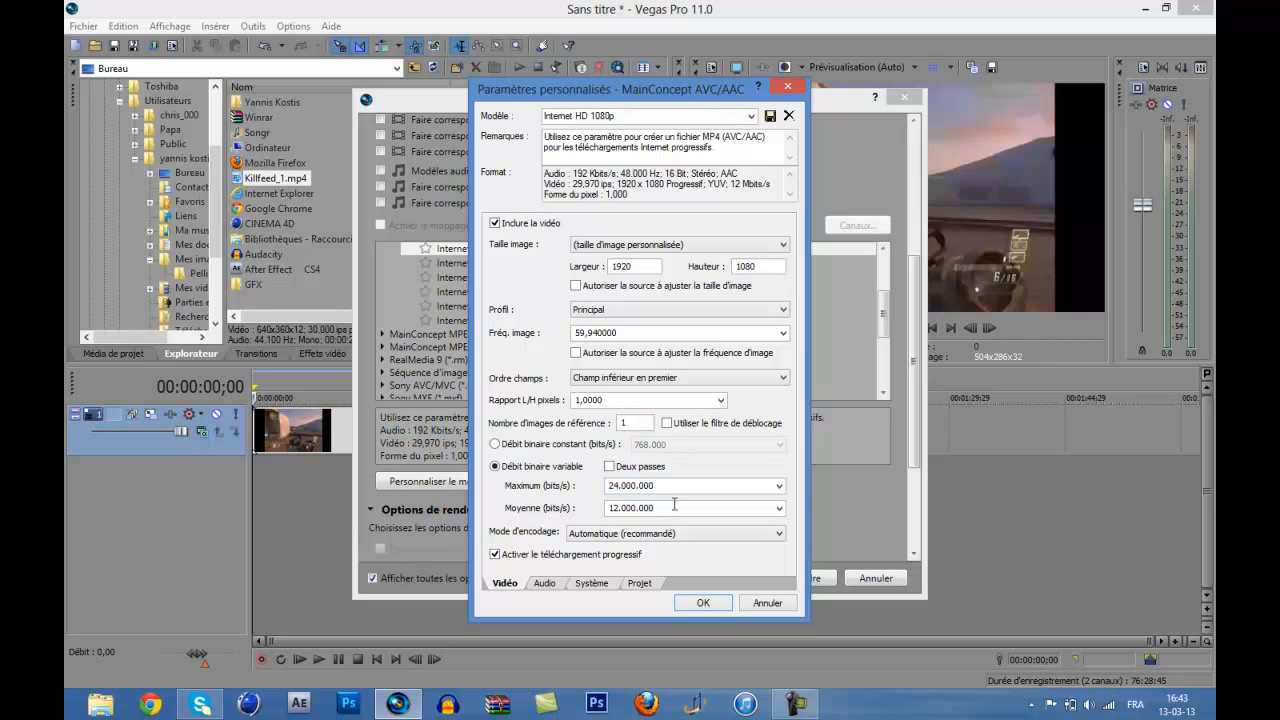
Set the average variable bit rate (Moyenne) to 24.000.000 bits/s.
{"action": "left_click", "coordinate": [699, 488]}
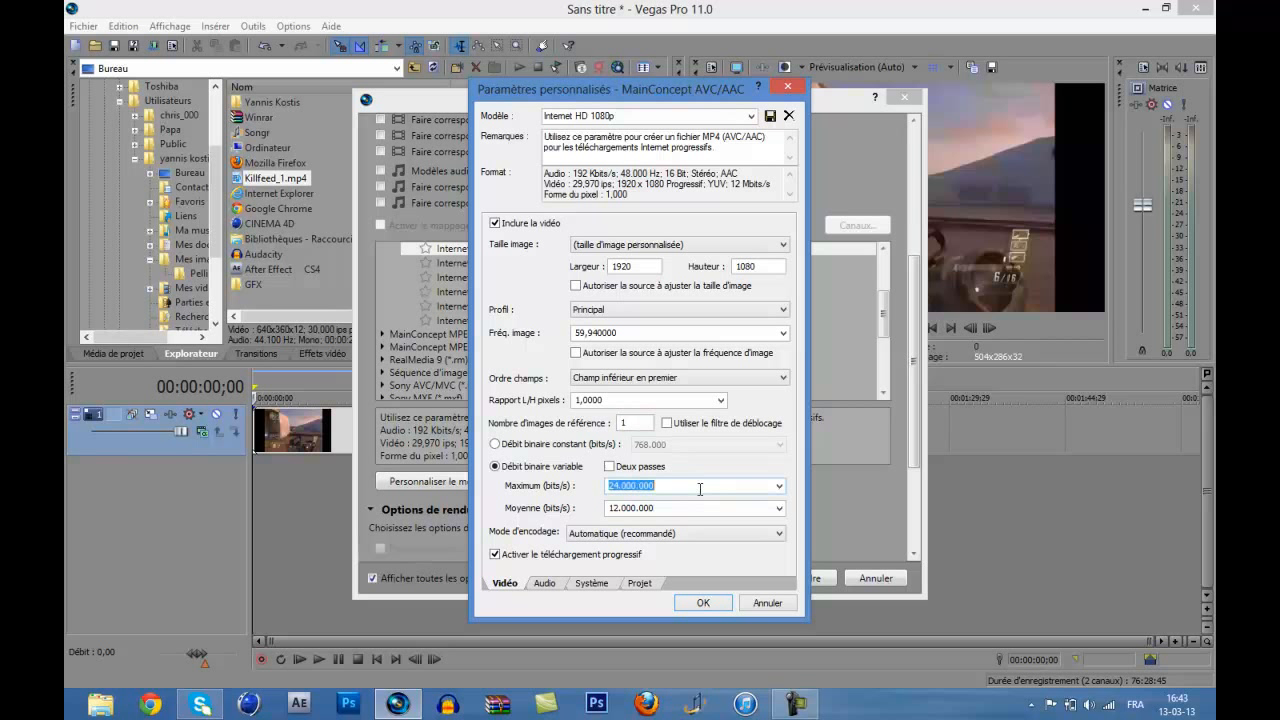
{"action": "left_click", "coordinate": [779, 486]}
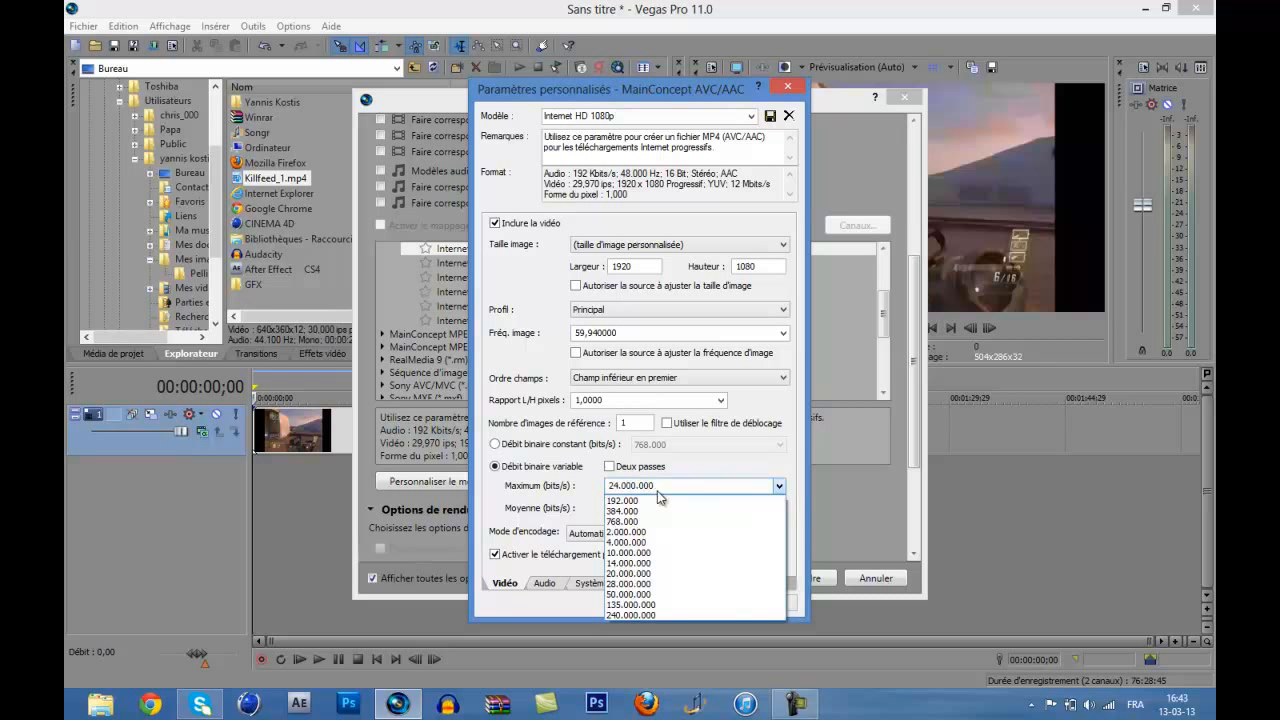
{"action": "left_click", "coordinate": [701, 456]}
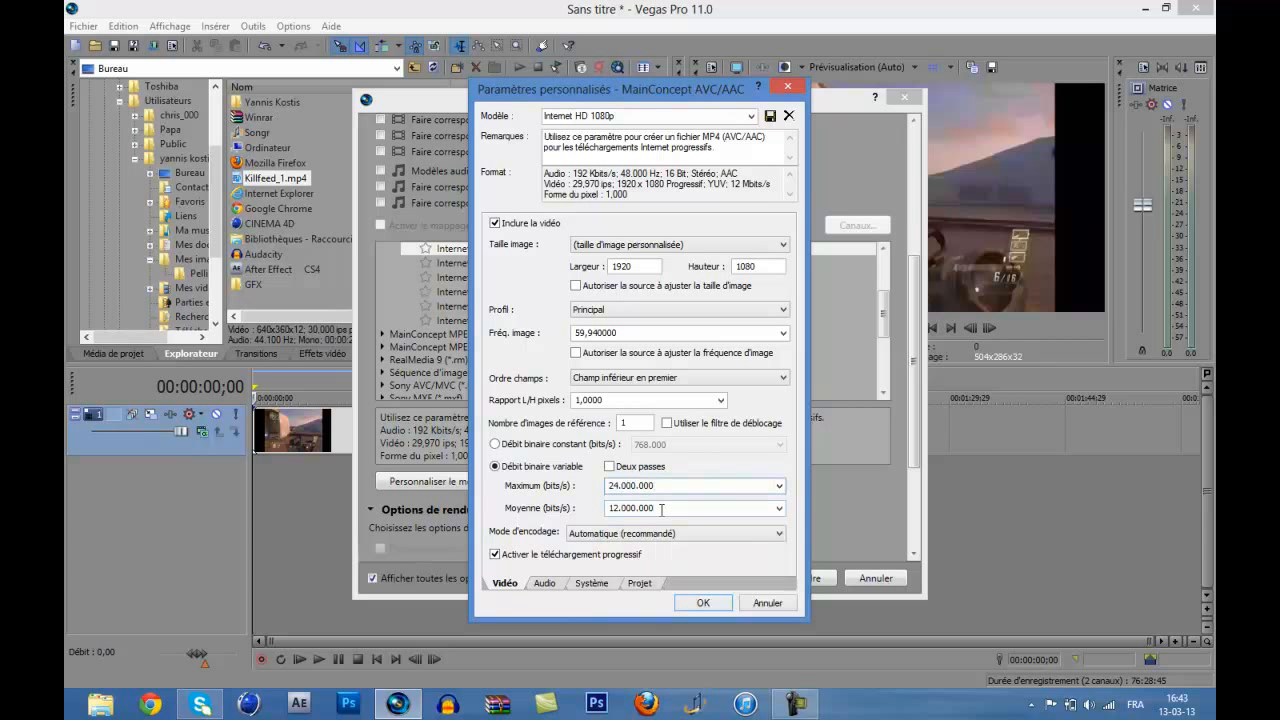
{"action": "double_click", "coordinate": [616, 508]}
{"action": "left_click", "coordinate": [616, 509]}
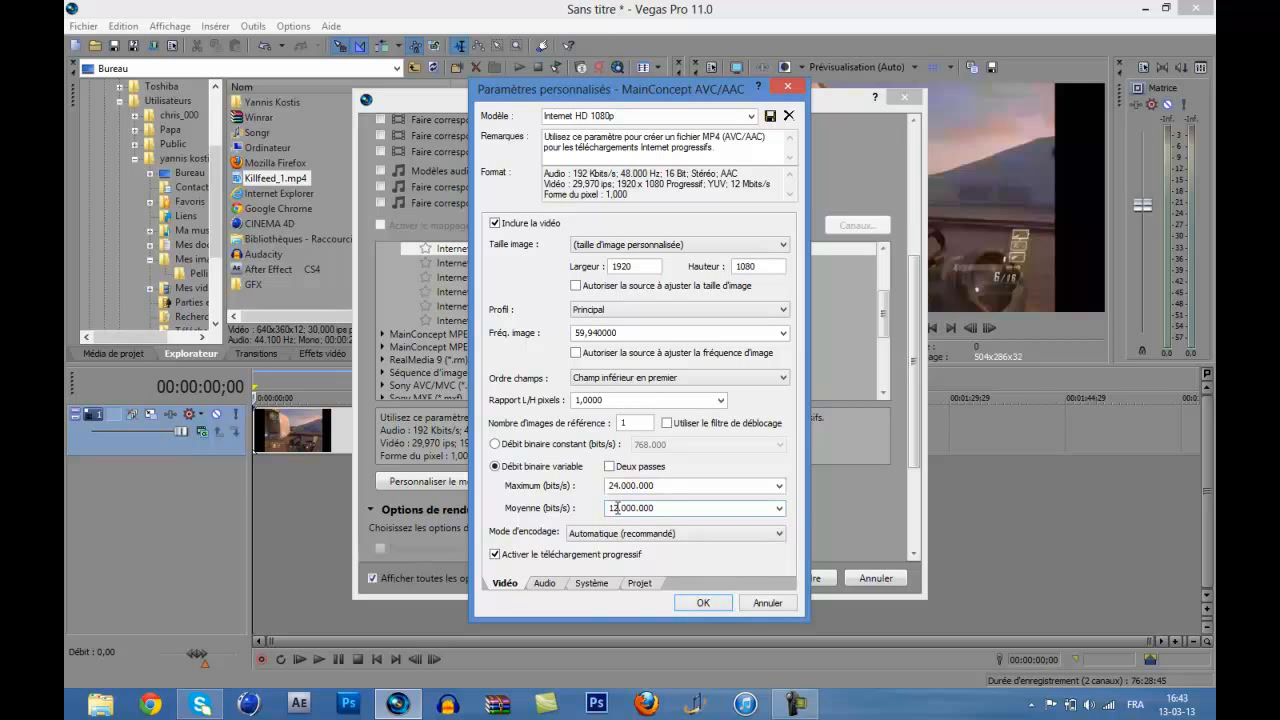
{"action": "key", "text": "BackSpace"}
{"action": "key", "text": "BackSpace"}
{"action": "type", "text": "24"}
Examine the template's audio settings, including the available sample rates and the bit rate.
{"action": "left_click", "coordinate": [544, 585]}
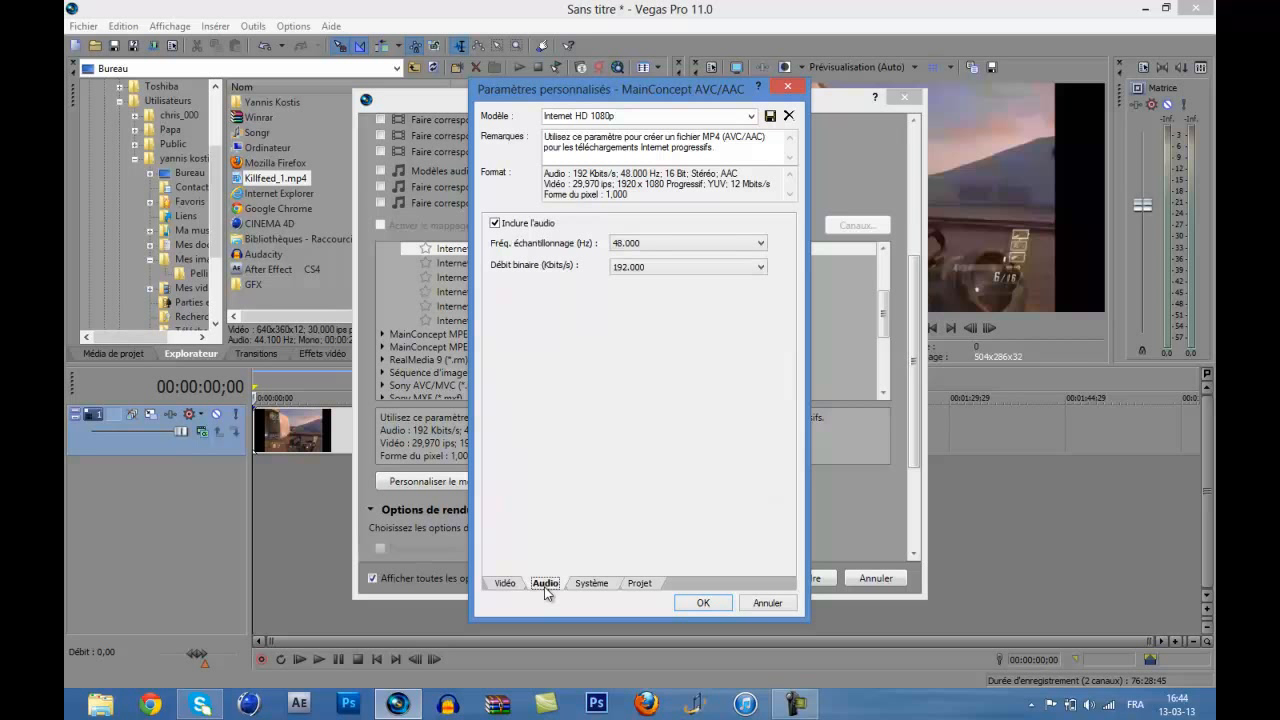
{"action": "left_click", "coordinate": [649, 264]}
{"action": "left_click", "coordinate": [648, 265]}
{"action": "left_click", "coordinate": [645, 244]}
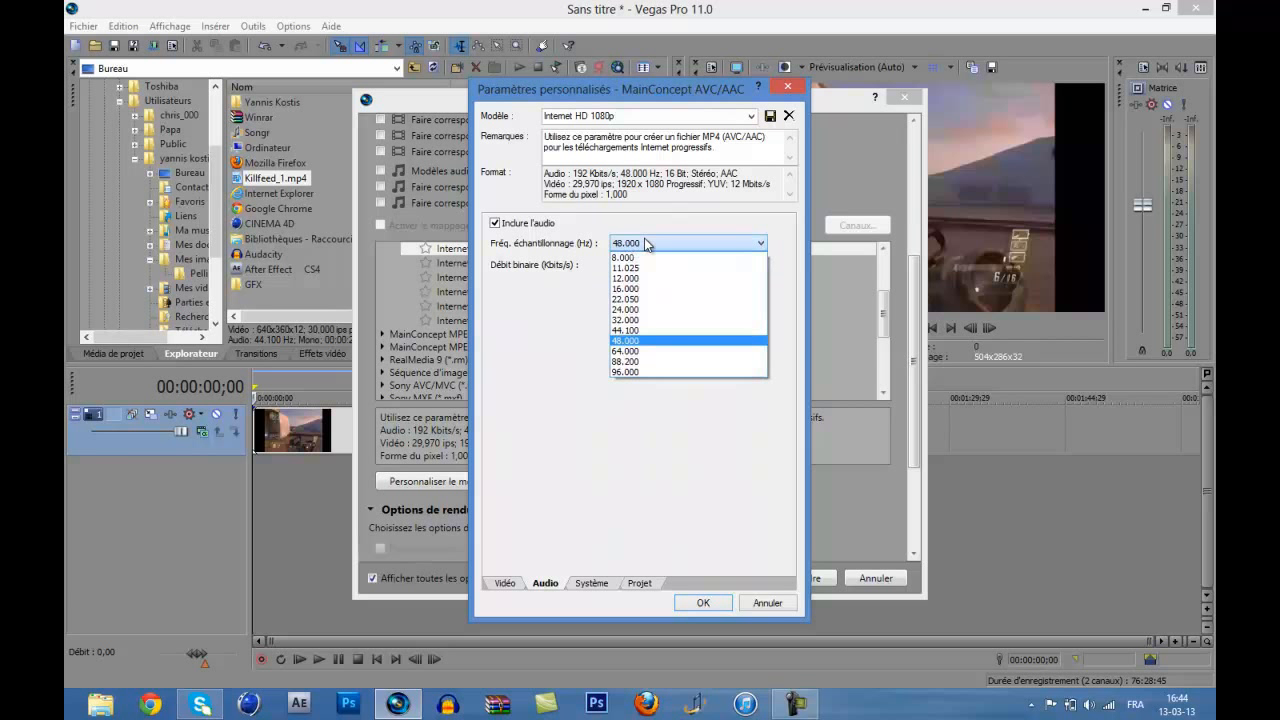
{"action": "left_click", "coordinate": [646, 244]}
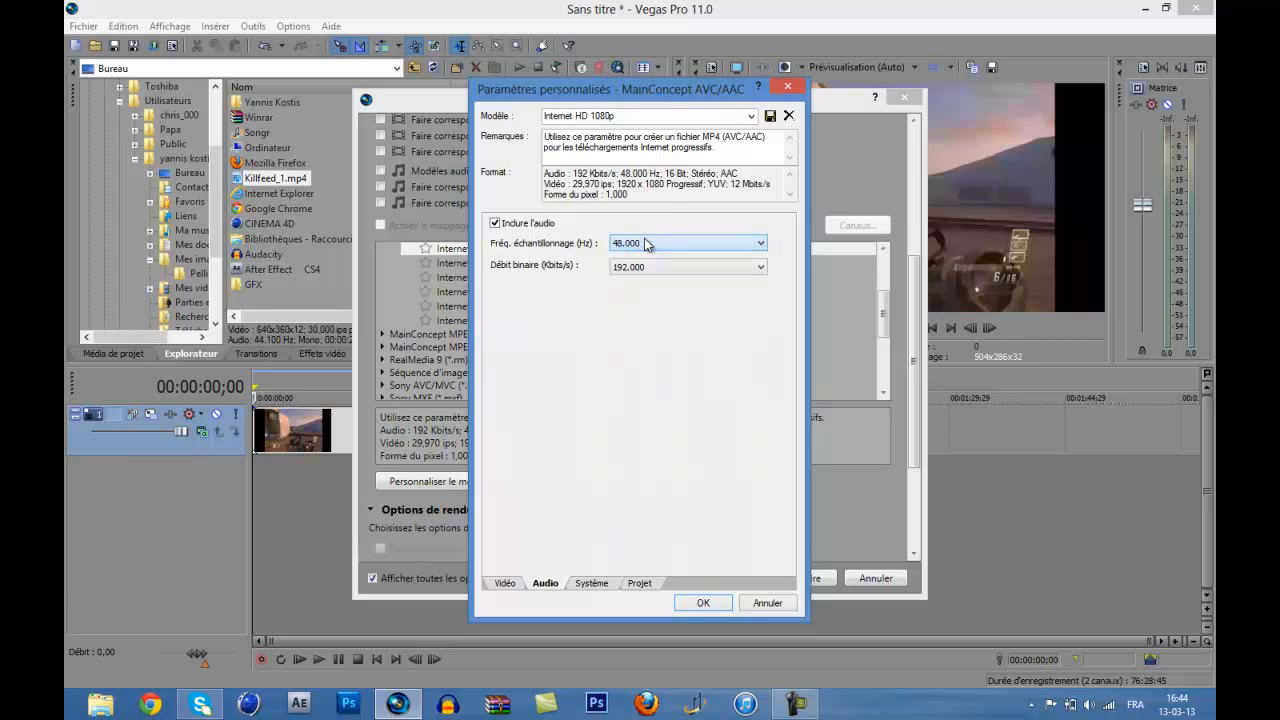
Set the project's video rendering quality to Optimisée and apply the customized template settings.
{"action": "left_click", "coordinate": [590, 584]}
{"action": "left_click", "coordinate": [642, 584]}
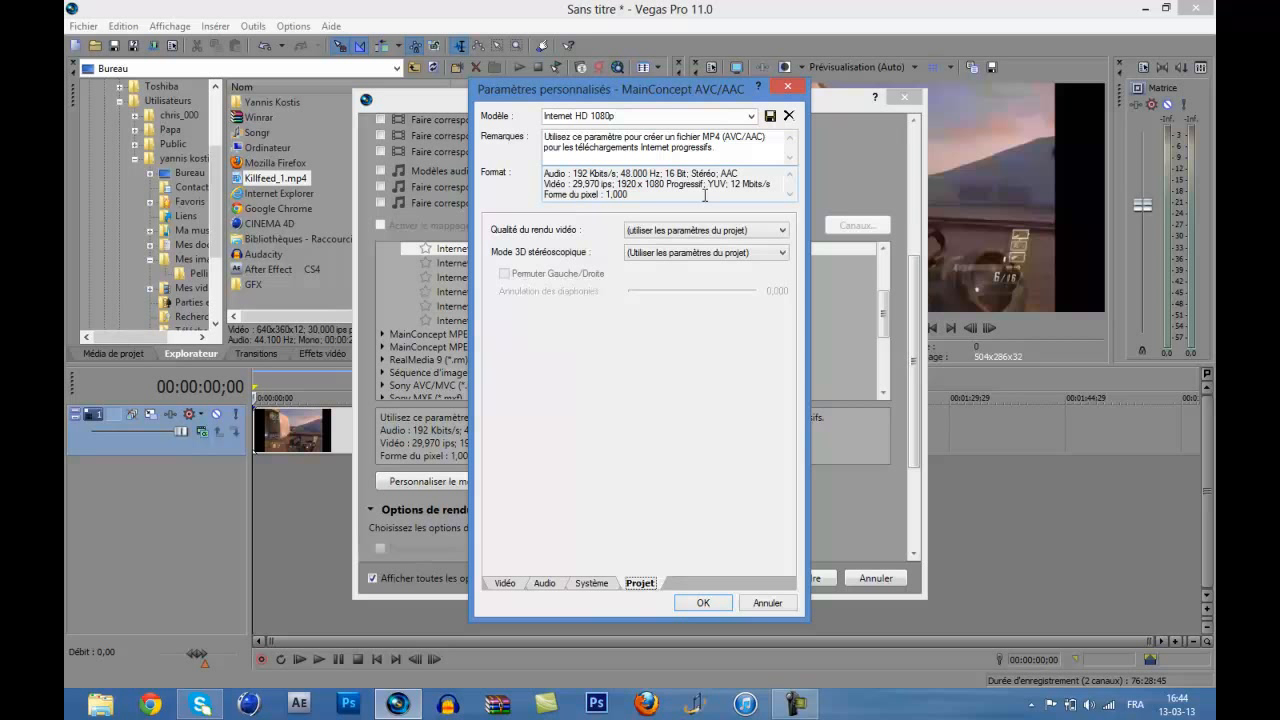
{"action": "left_click", "coordinate": [694, 231]}
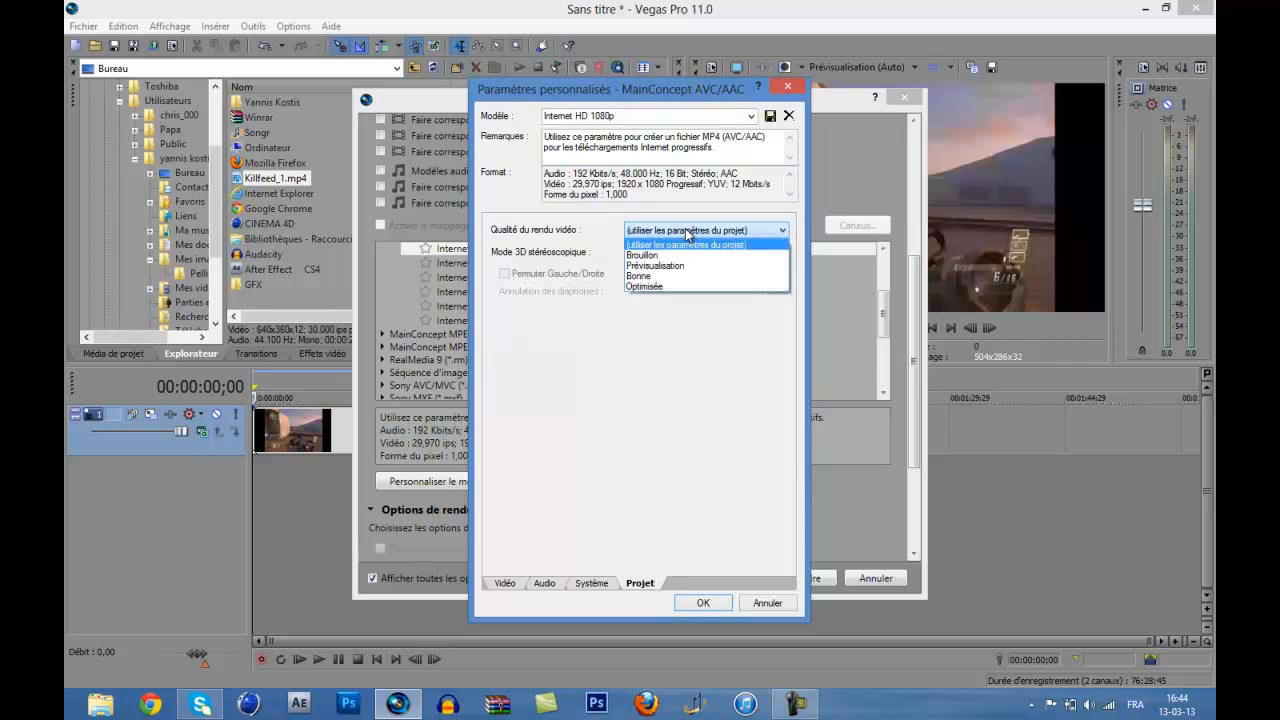
{"action": "left_click", "coordinate": [648, 288]}
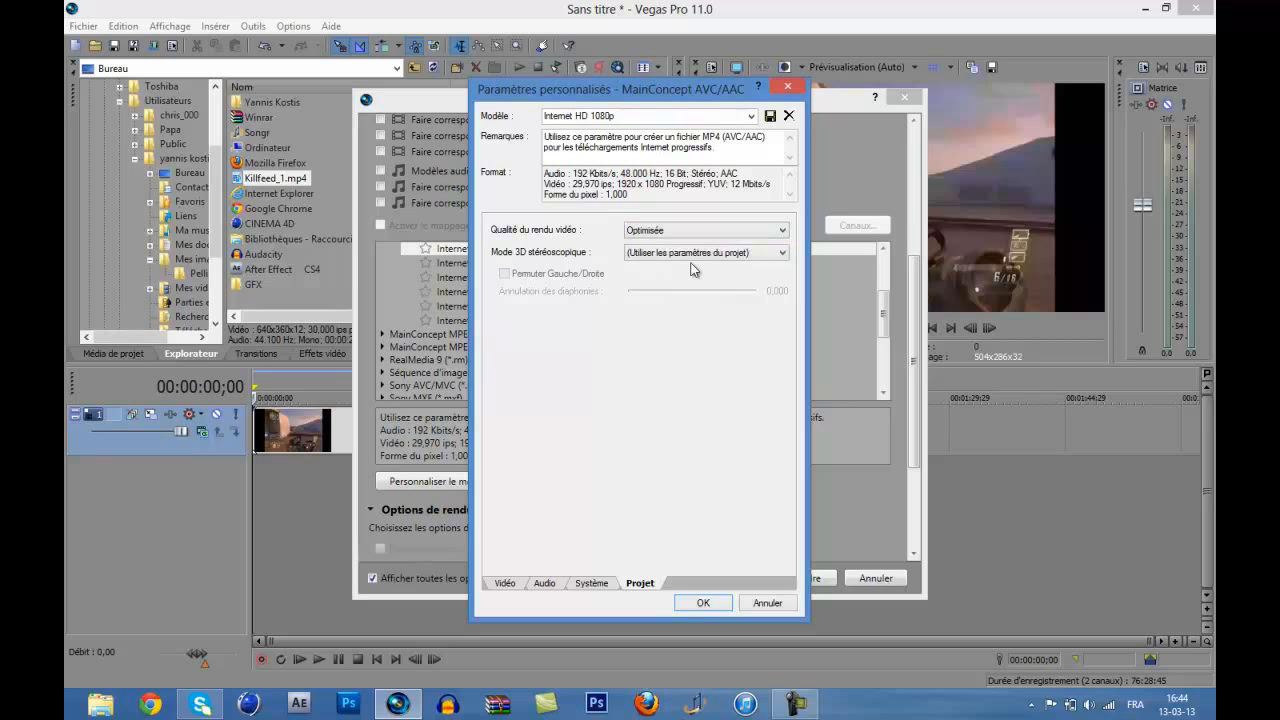
{"action": "left_click", "coordinate": [680, 255]}
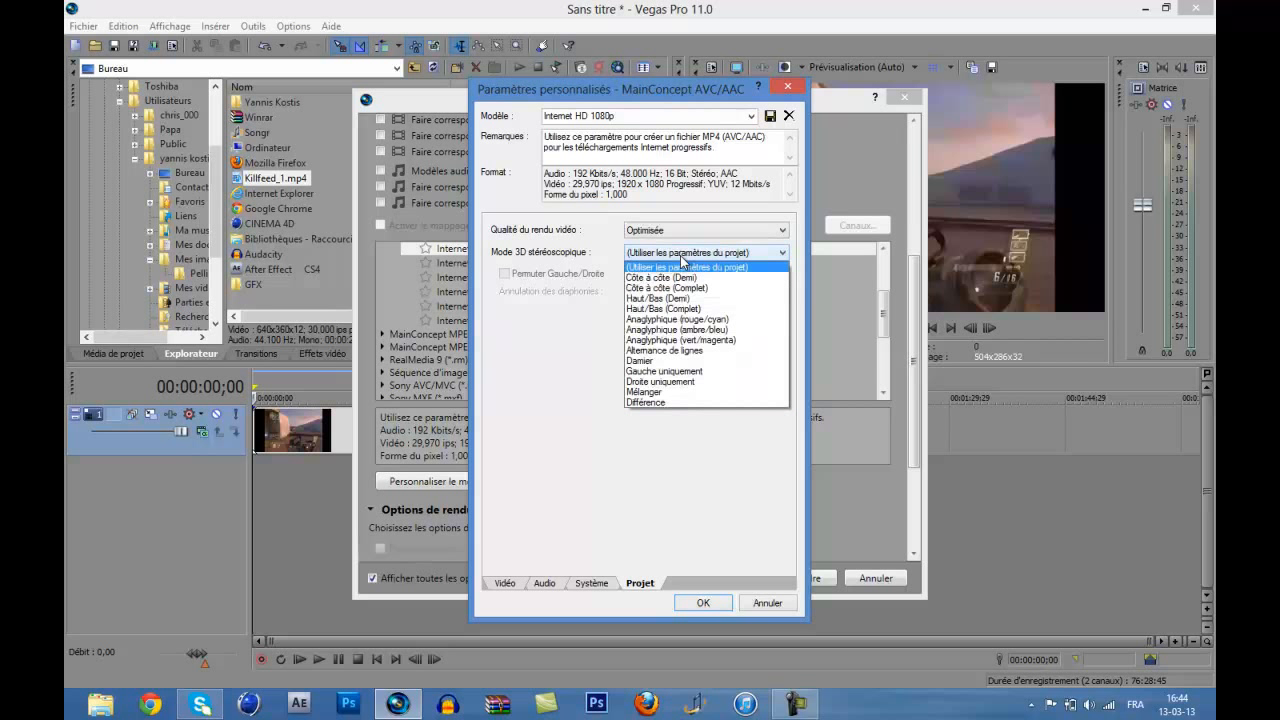
{"action": "left_click", "coordinate": [680, 255]}
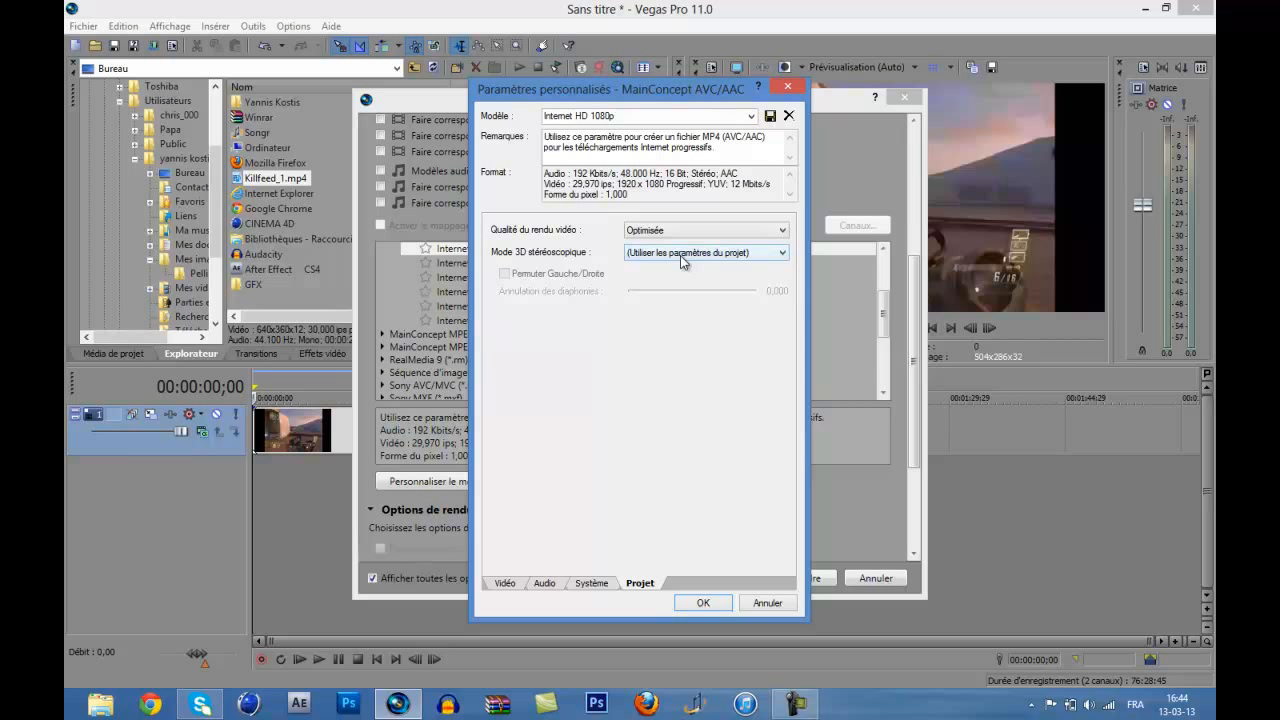
{"action": "left_click", "coordinate": [694, 606]}
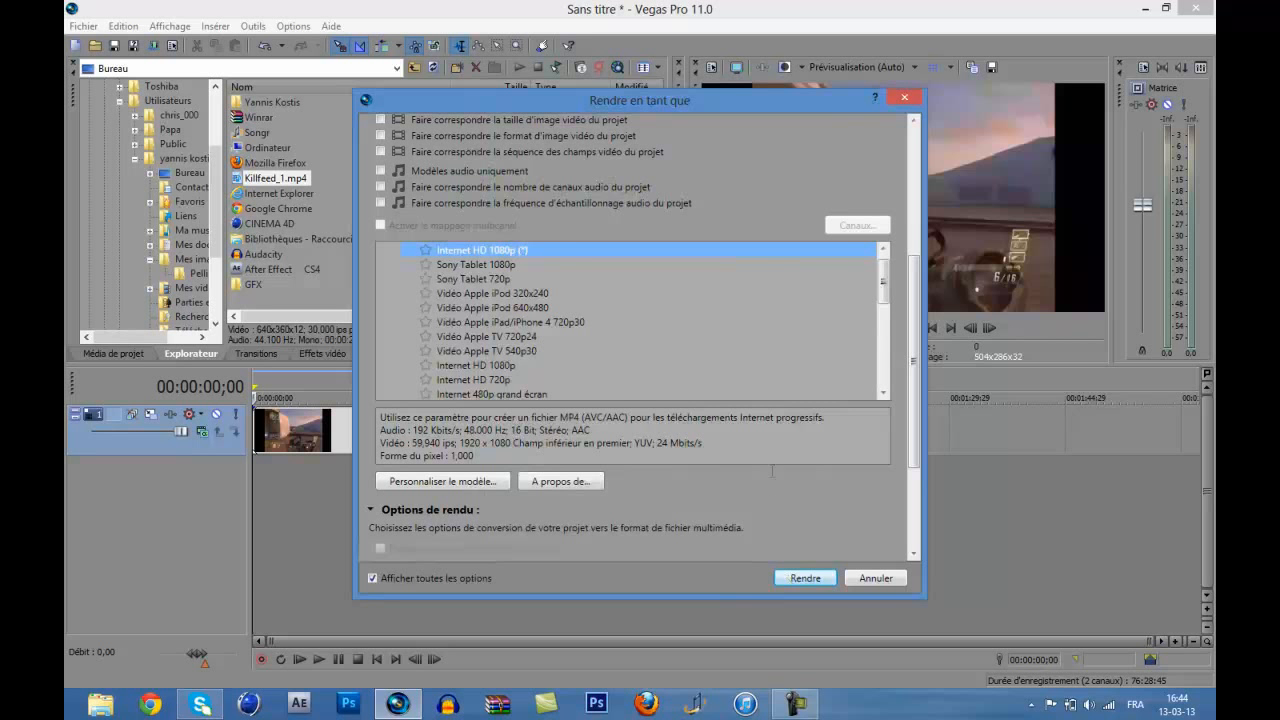
Close the Rendre en tant que dialog without rendering and exit Vegas Pro without saving the untitled project.
{"action": "scroll", "coordinate": [772, 470], "scroll_direction": "up", "scroll_amount": 2}
{"action": "scroll", "coordinate": [604, 380], "scroll_direction": "down", "scroll_amount": 2}
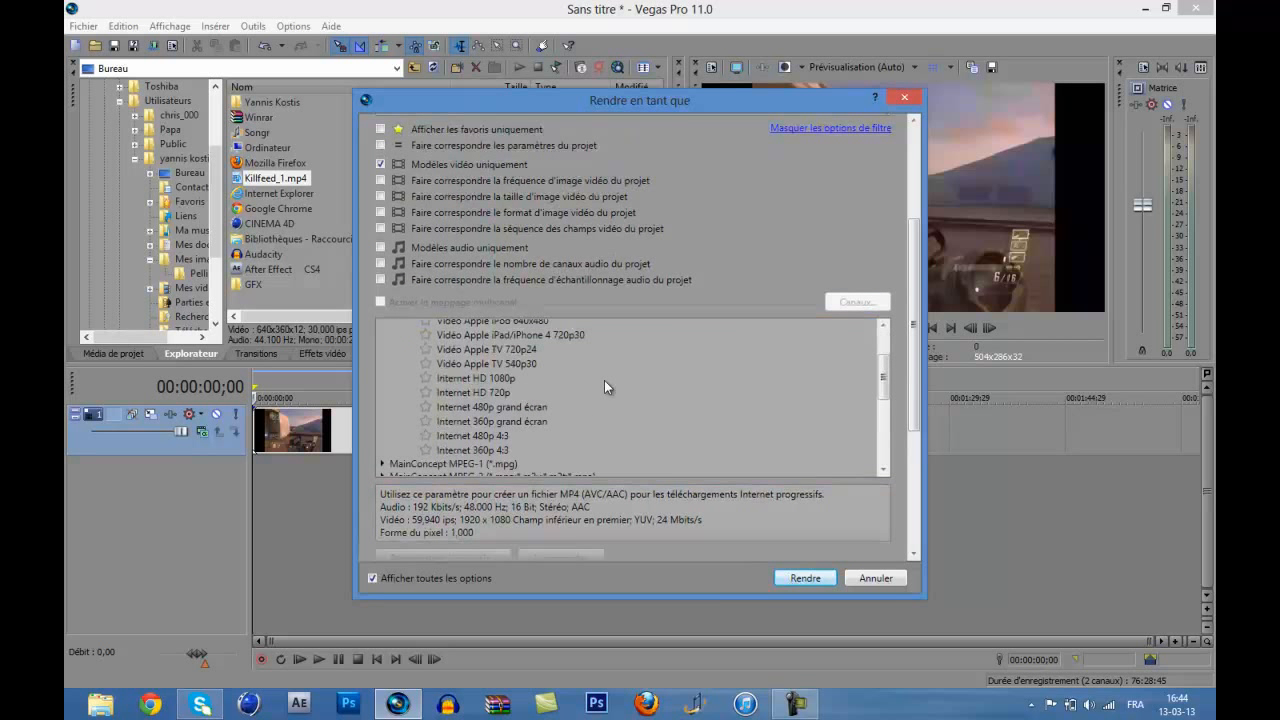
{"action": "scroll", "coordinate": [604, 380], "scroll_direction": "up", "scroll_amount": 3}
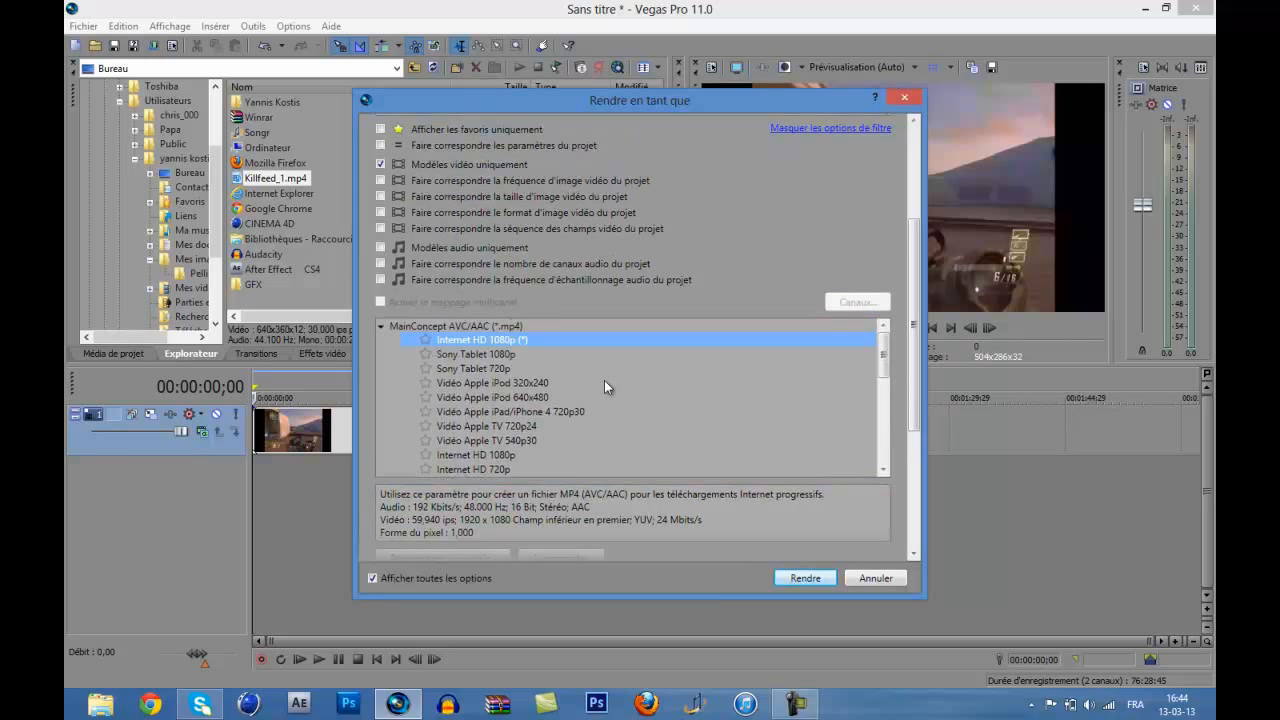
{"action": "scroll", "coordinate": [604, 380], "scroll_direction": "down", "scroll_amount": 3}
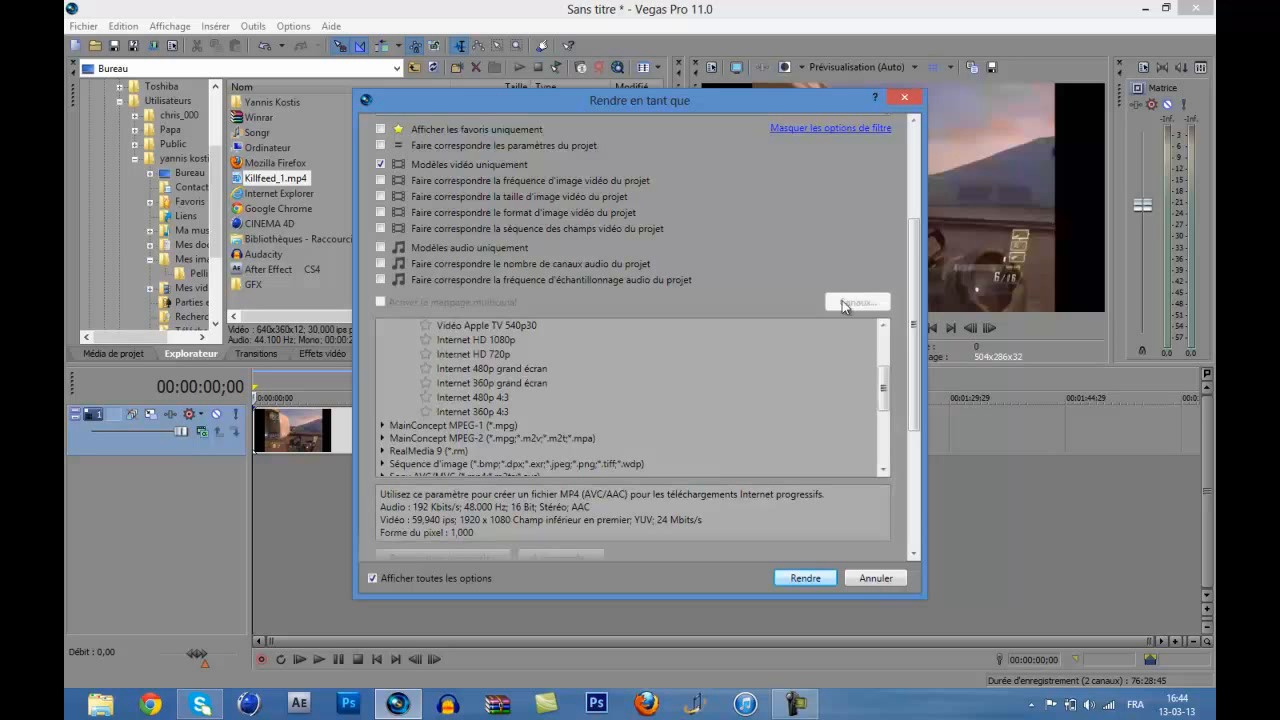
{"action": "left_click", "coordinate": [898, 98]}
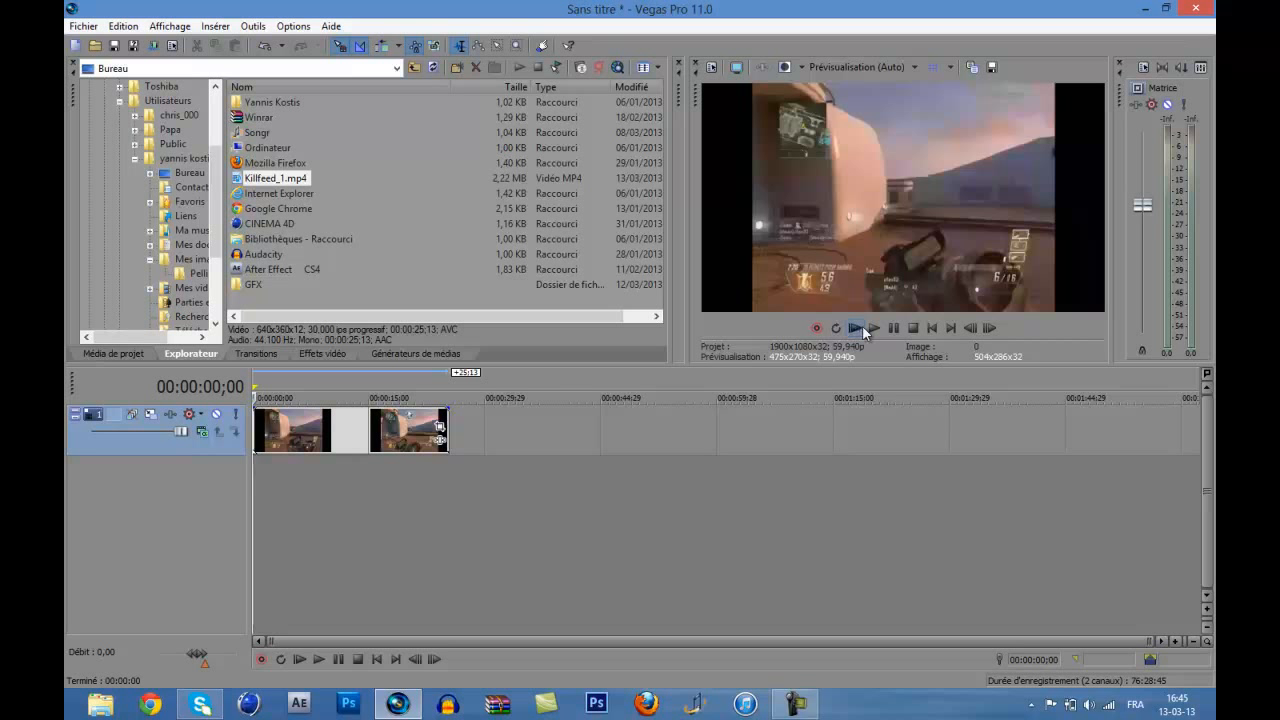
{"action": "left_click", "coordinate": [1198, 12]}
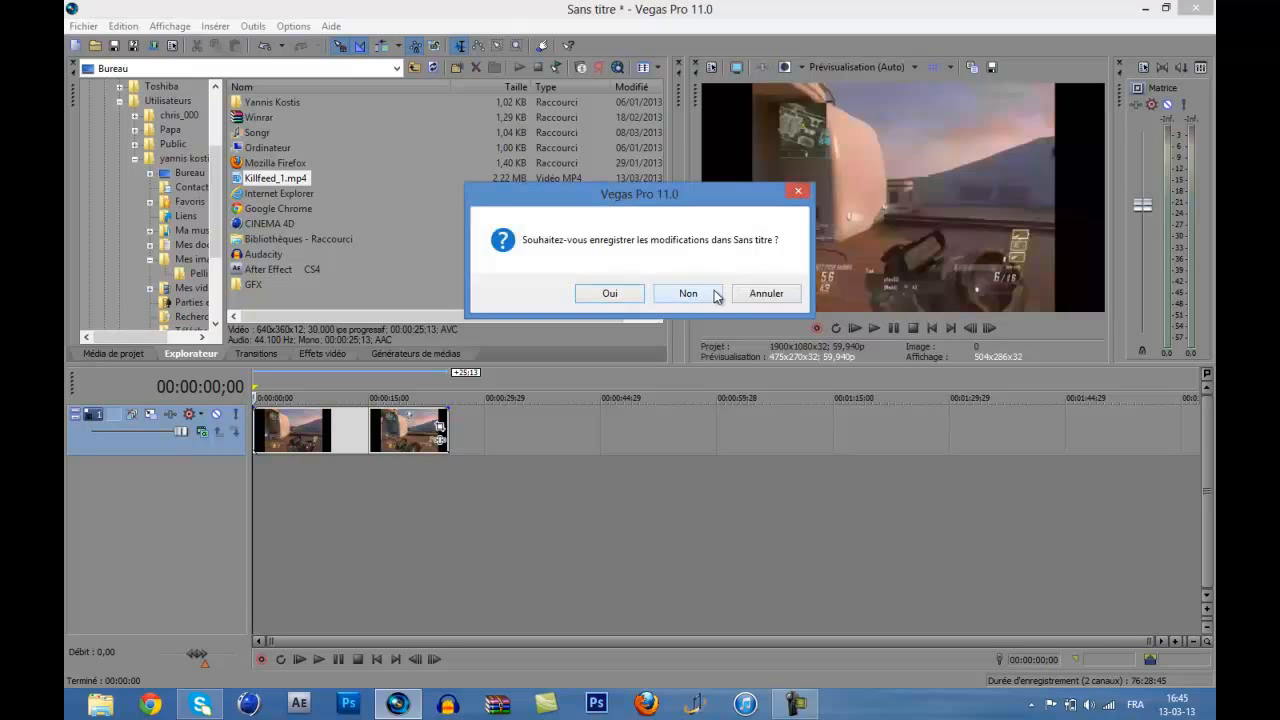
{"action": "left_click", "coordinate": [714, 294]}
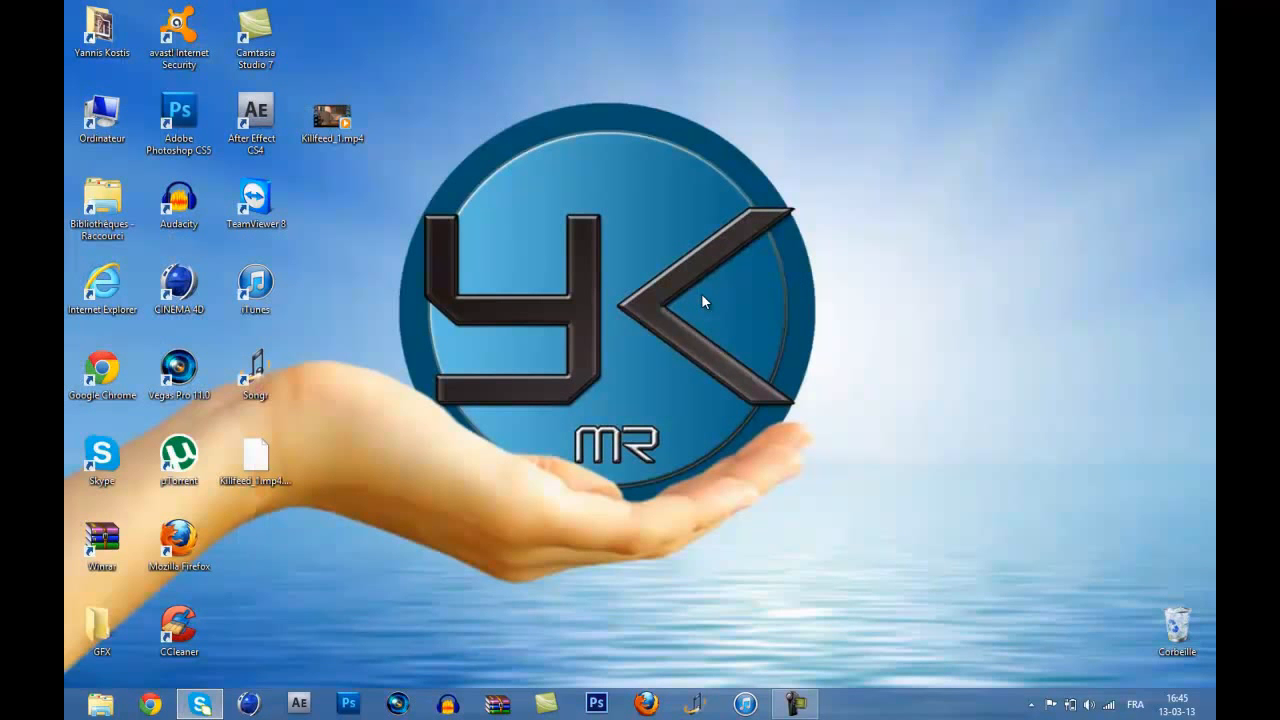